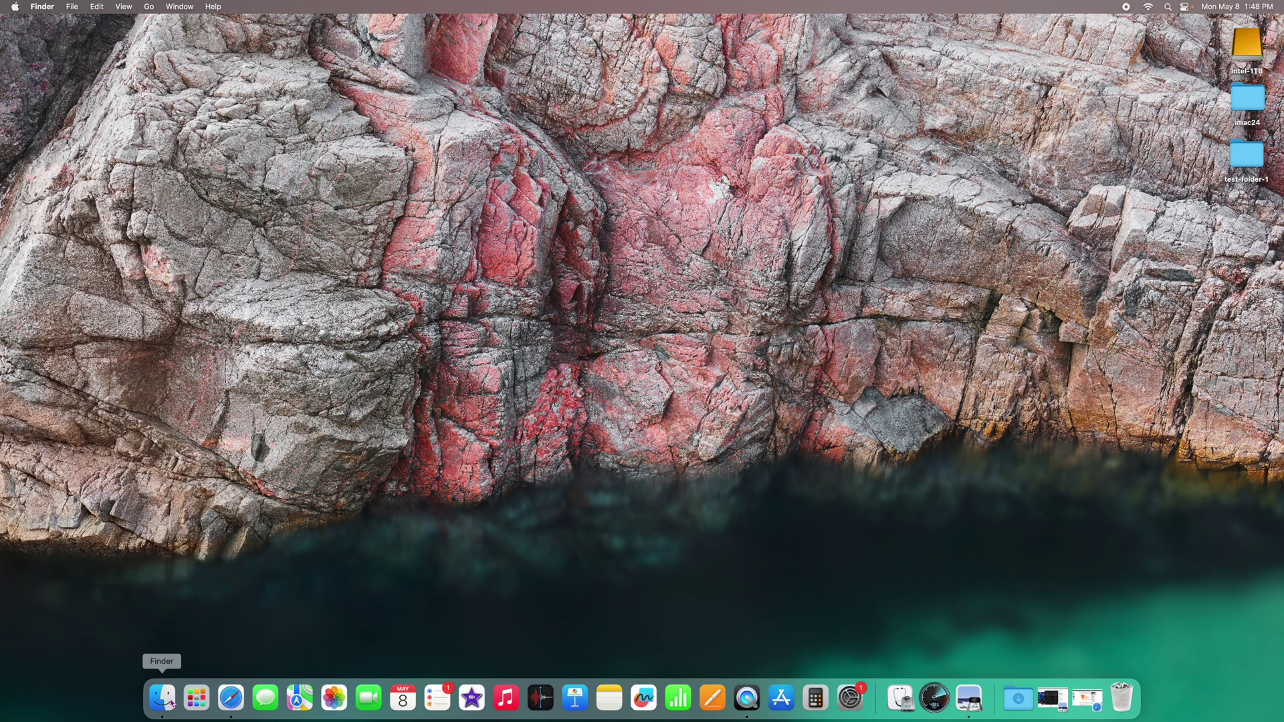
# Step: Open a Finder window on Documents, then expand and collapse the screenshots folder
pyautogui.click(163, 699)
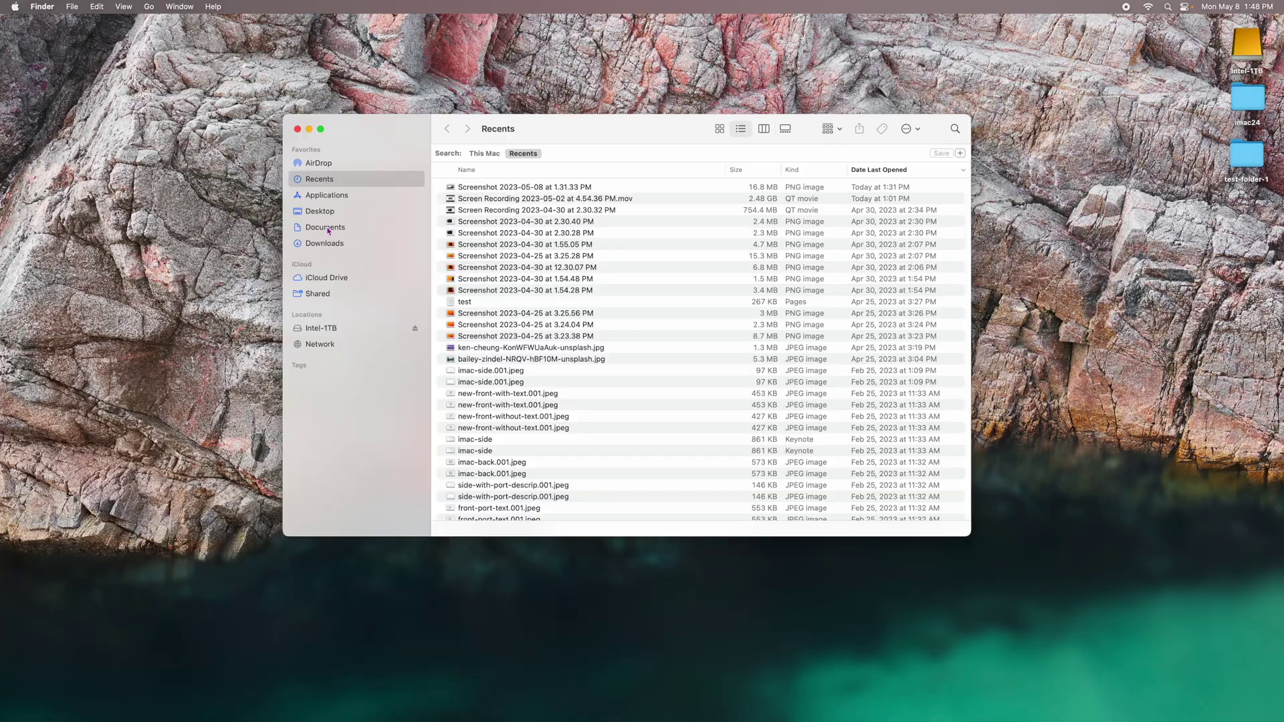
pyautogui.click(325, 227)
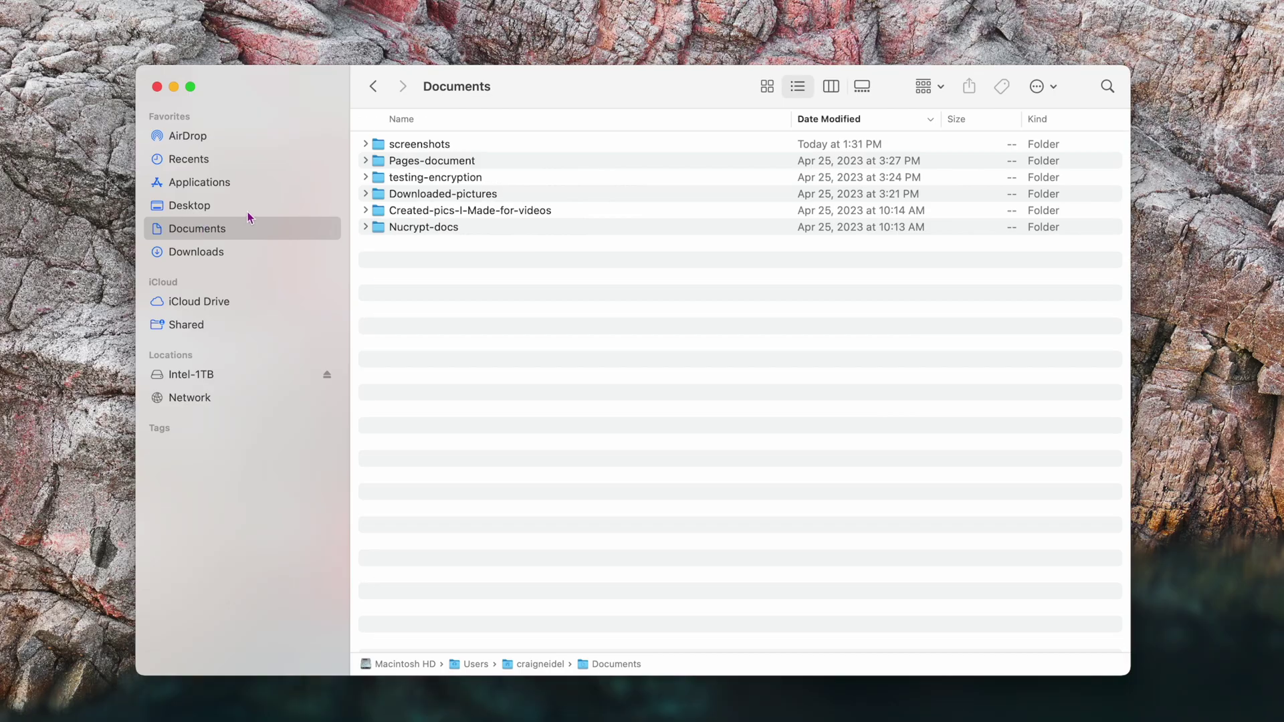
pyautogui.click(366, 145)
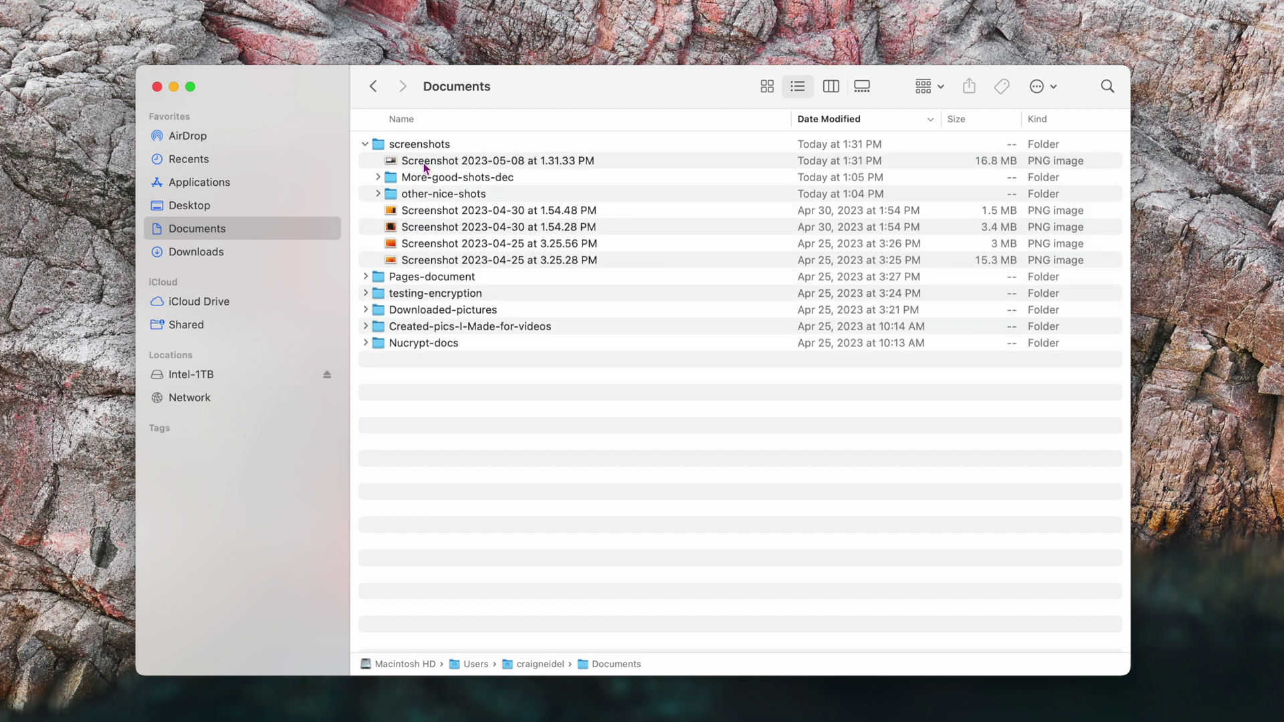
pyautogui.click(366, 145)
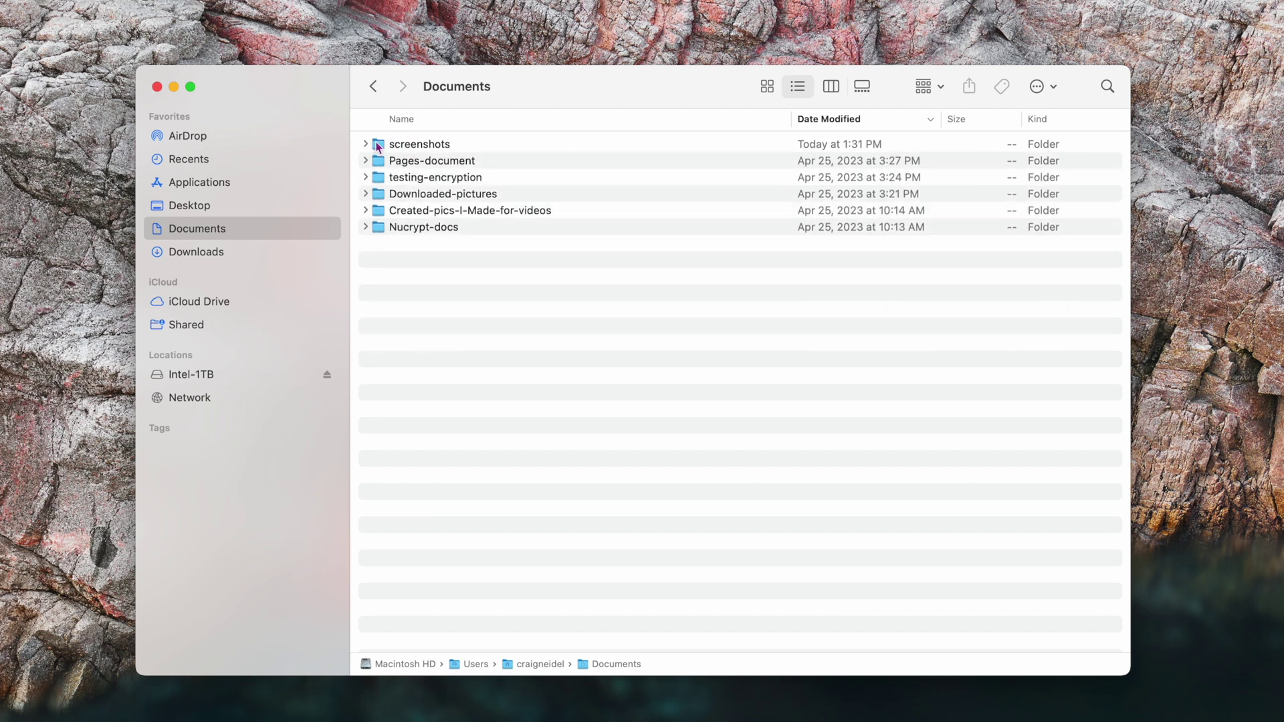
# Step: Expand screenshots and its More-good-shots-dec subfolder, then collapse both again
pyautogui.click(366, 144)
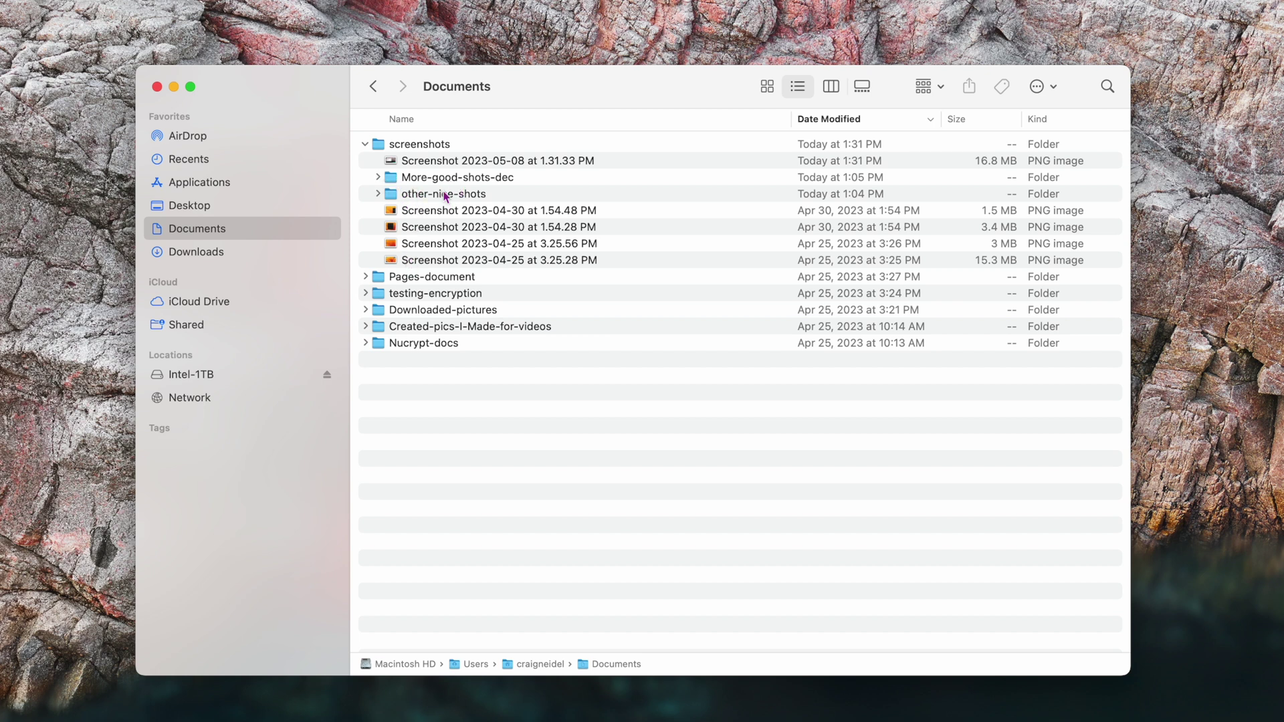
pyautogui.click(378, 178)
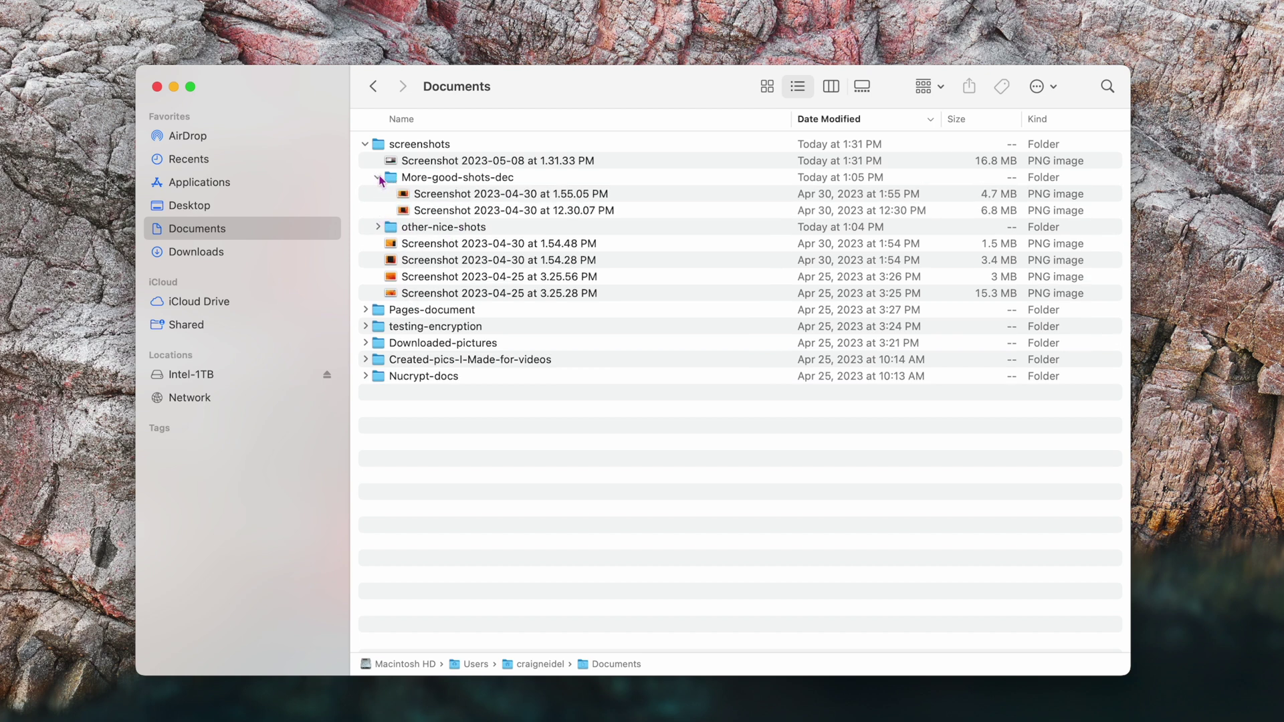
pyautogui.click(378, 178)
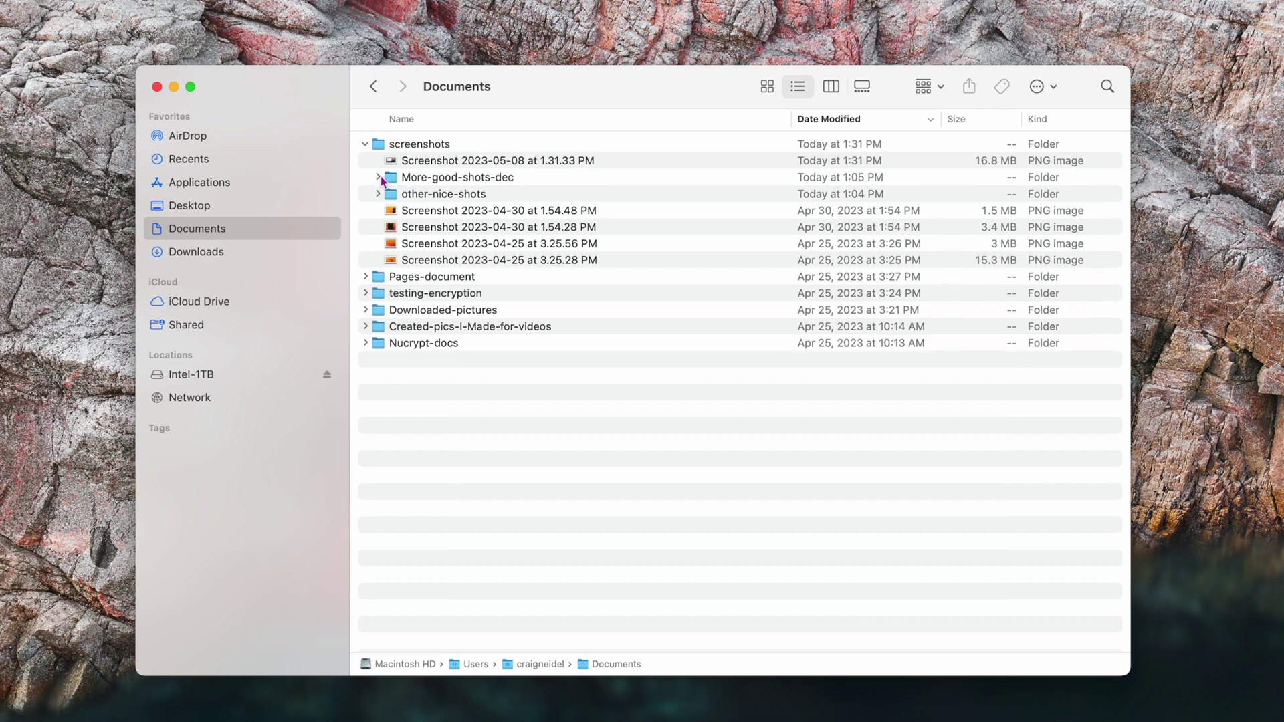
pyautogui.click(365, 145)
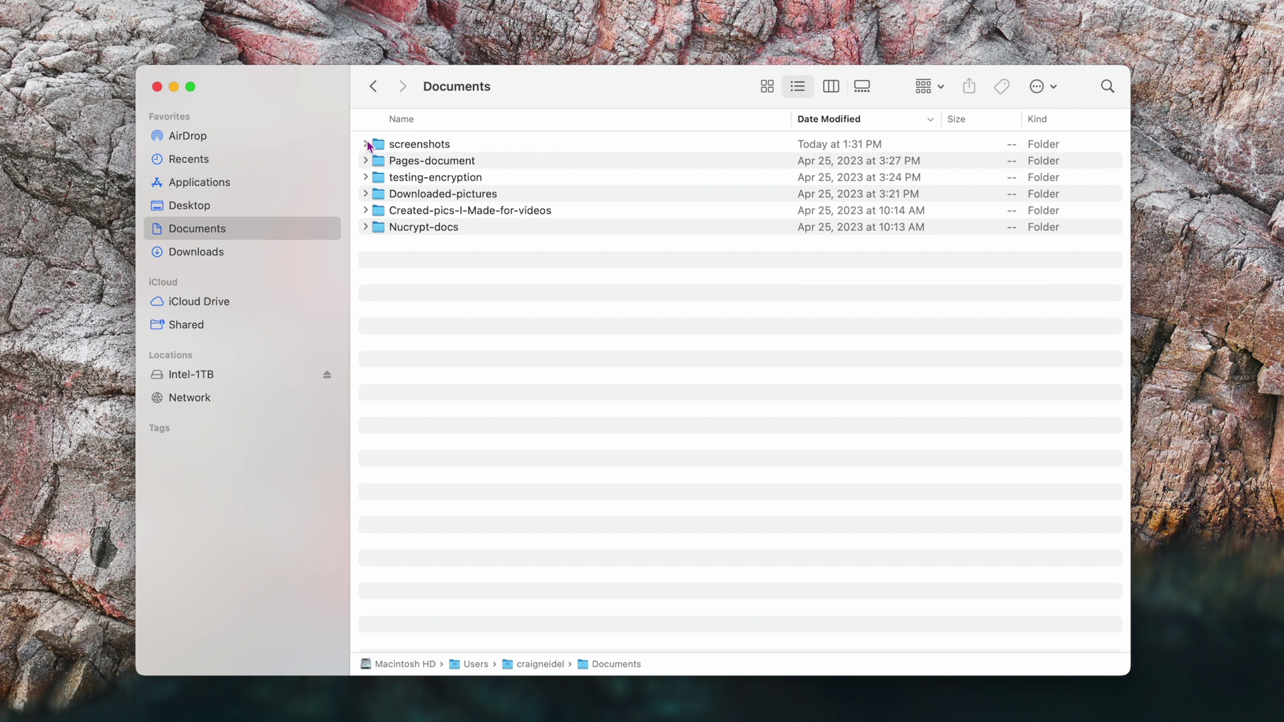
# Step: Option-expand screenshots to reveal all nested subfolders, toggling it a few times
pyautogui.keyDown('alt'); pyautogui.click(366, 144); pyautogui.keyUp('alt')
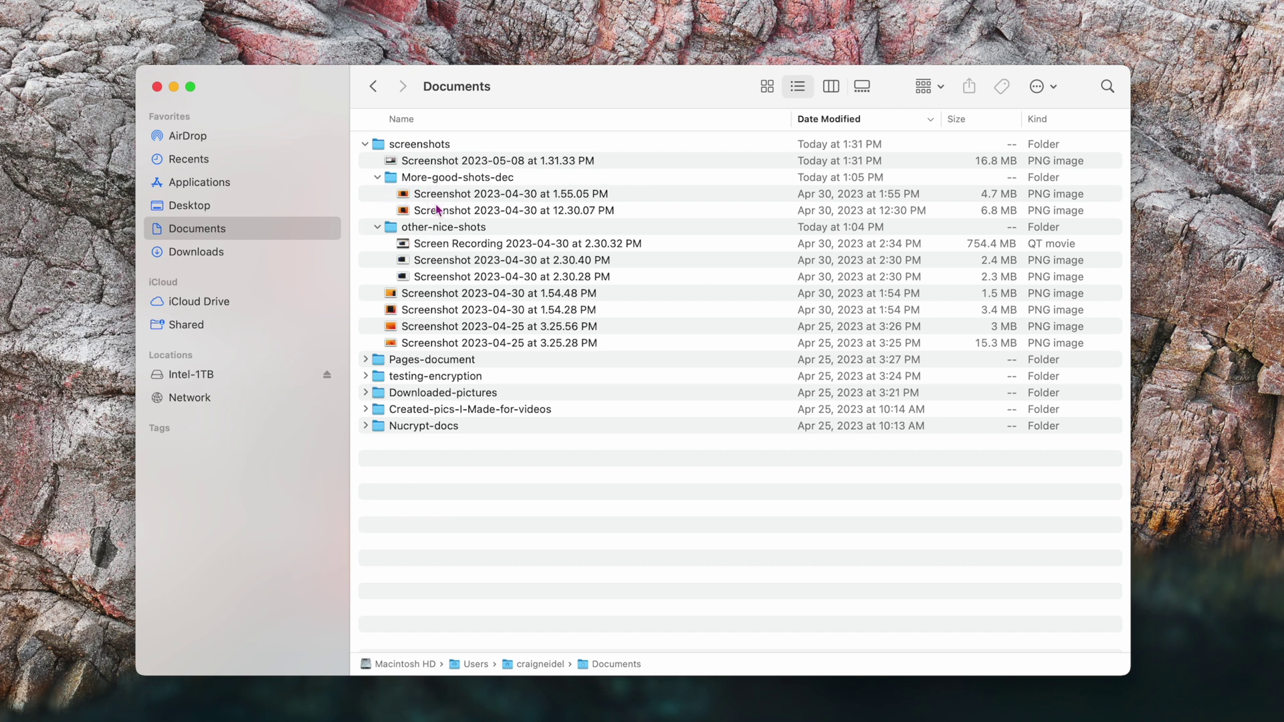
pyautogui.click(366, 144)
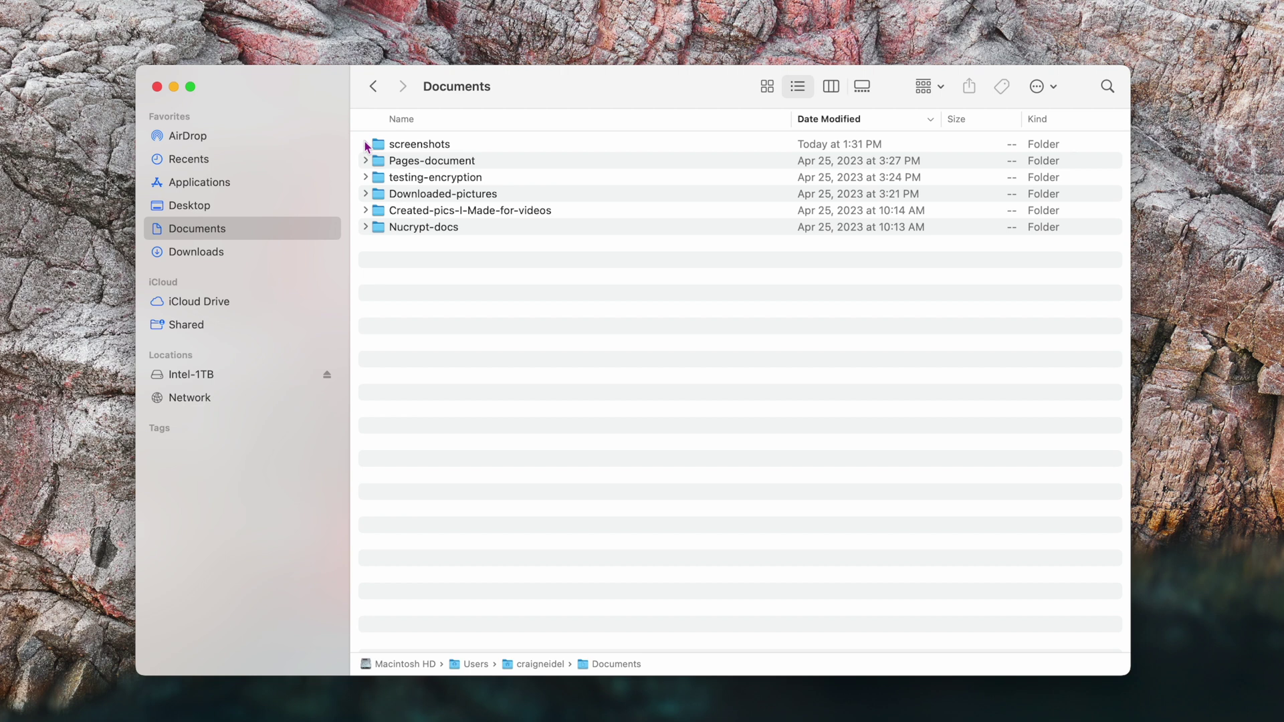
pyautogui.click(366, 144)
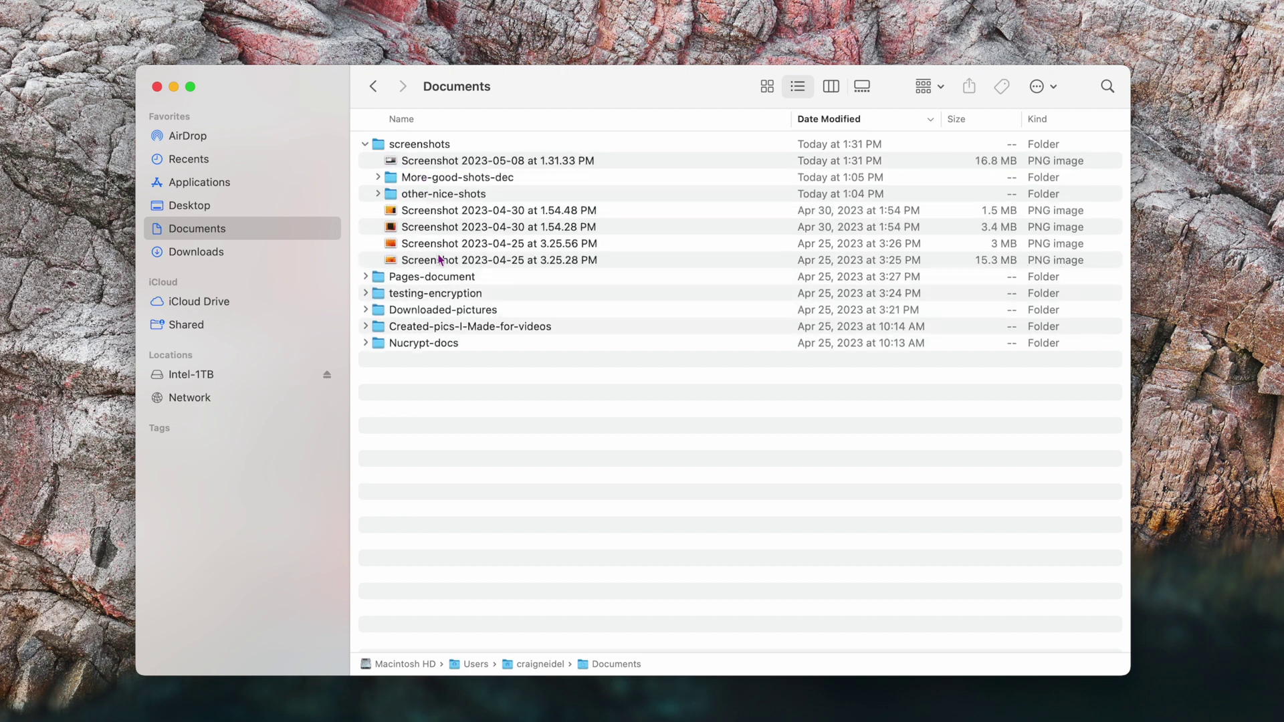
pyautogui.click(365, 144)
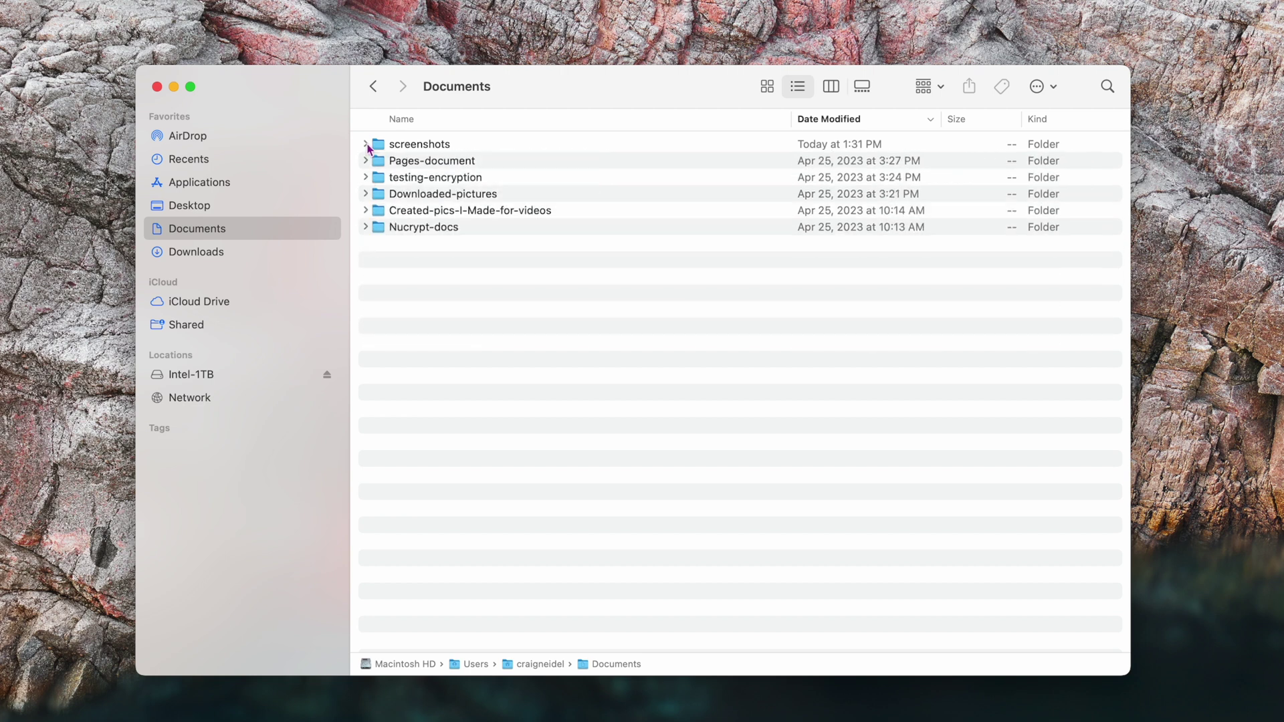
pyautogui.click(366, 145)
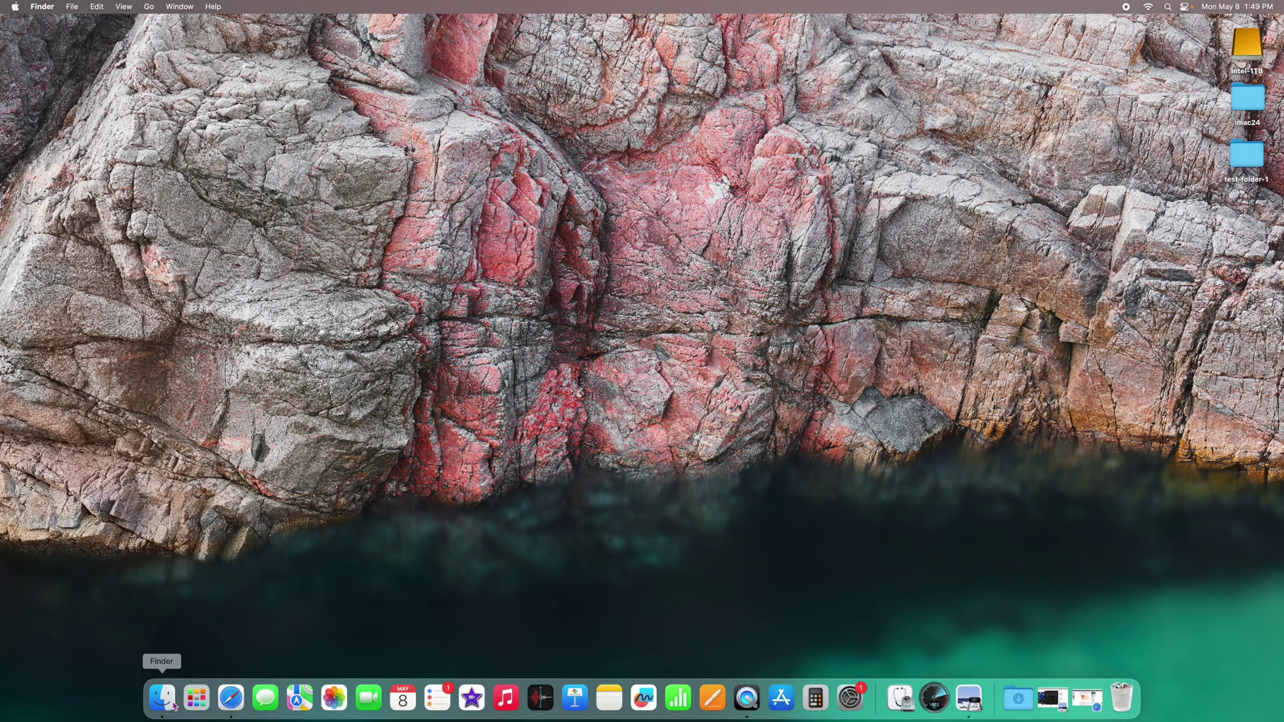
# Step: Open Documents in a new Finder window and show its six folders in Icon view
pyautogui.click(161, 699)
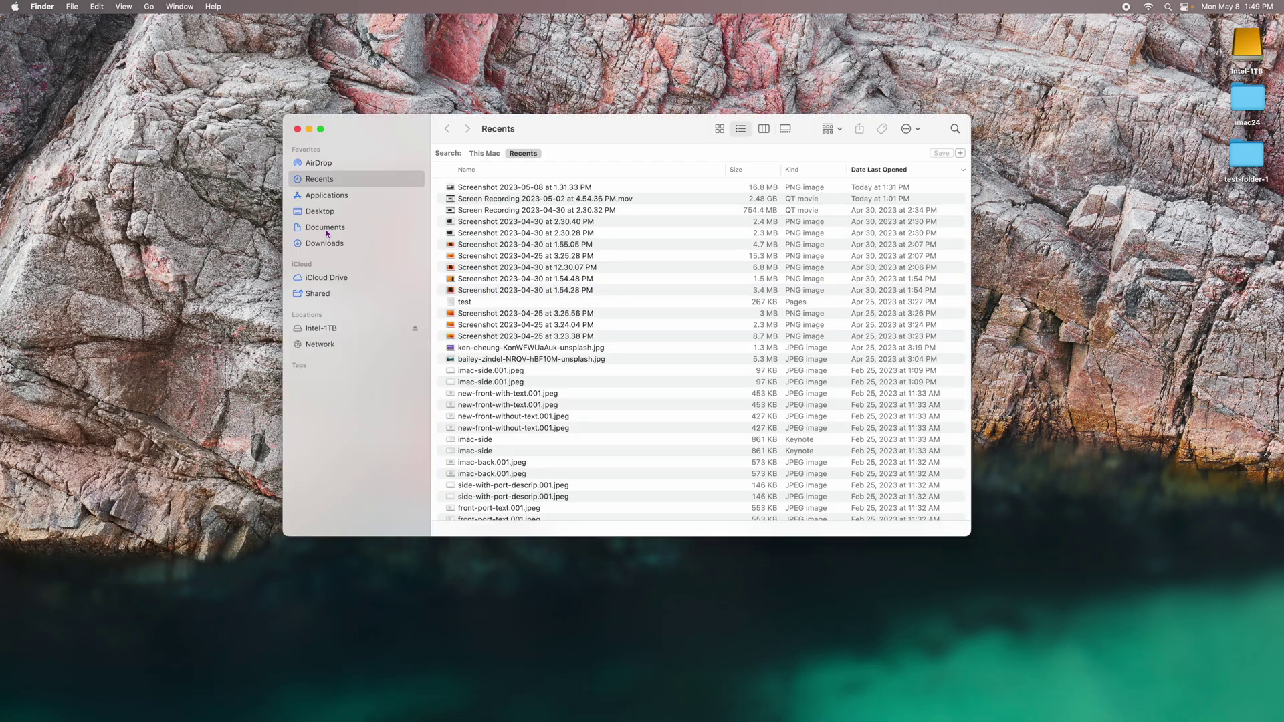
pyautogui.click(326, 229)
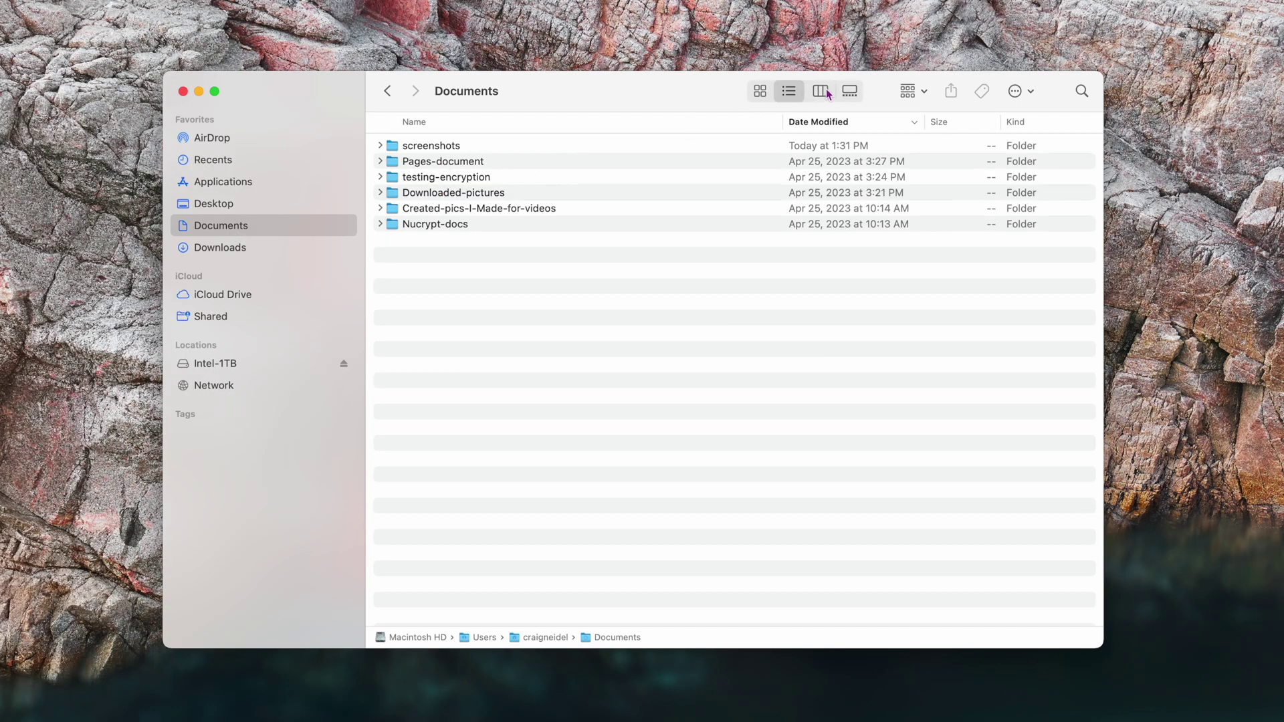
pyautogui.click(761, 93)
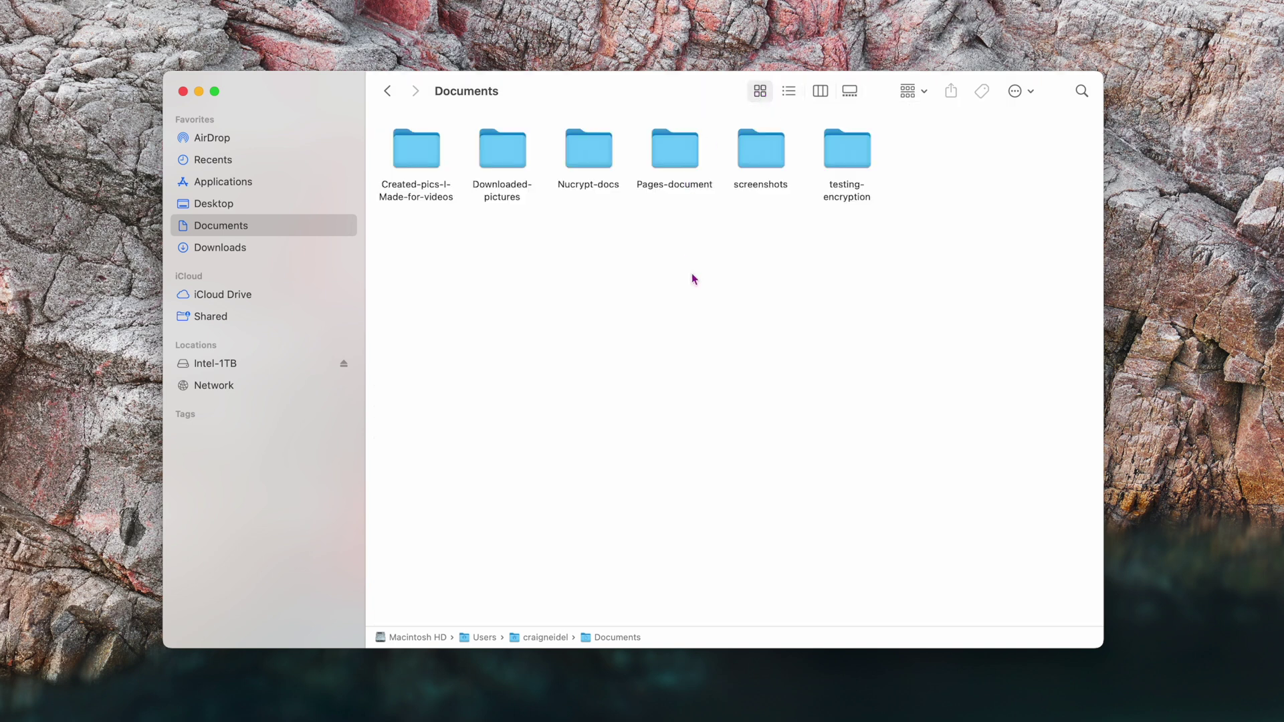
pyautogui.click(788, 94)
pyautogui.click(761, 95)
pyautogui.rightClick(656, 305)
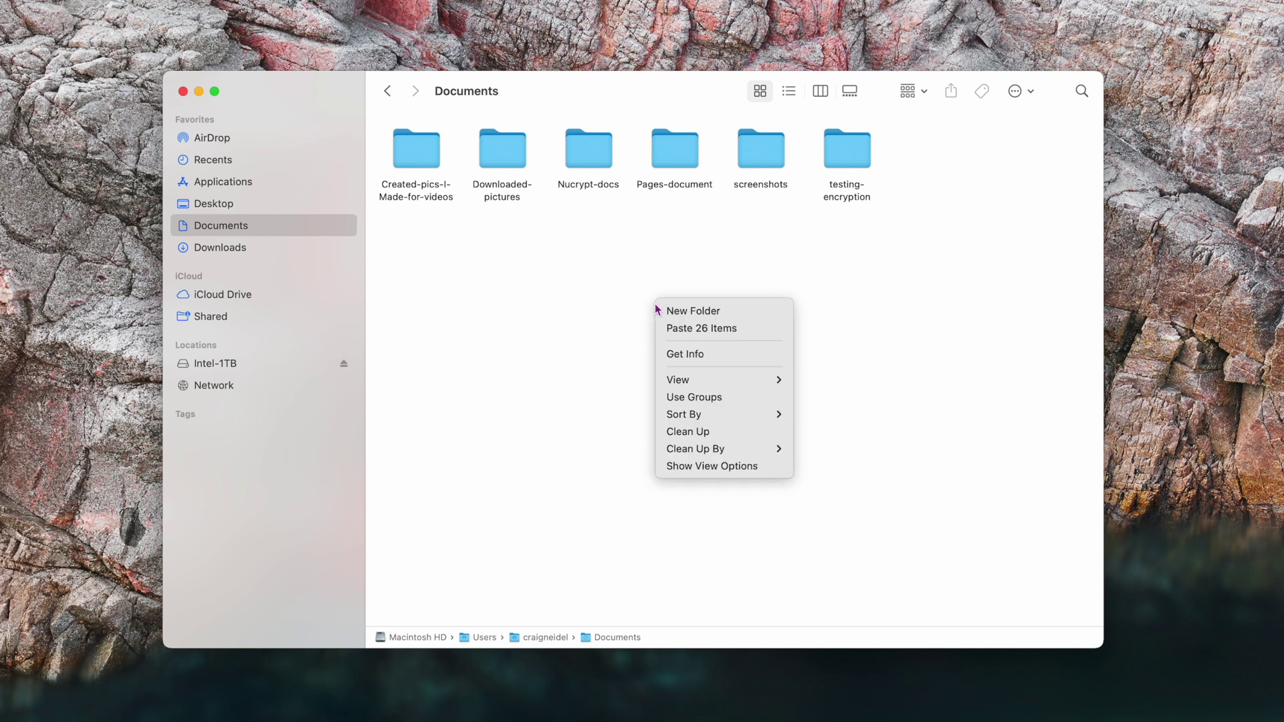
# Step: In View Options, set the Documents background to Color and pick pink
pyautogui.click(730, 466)
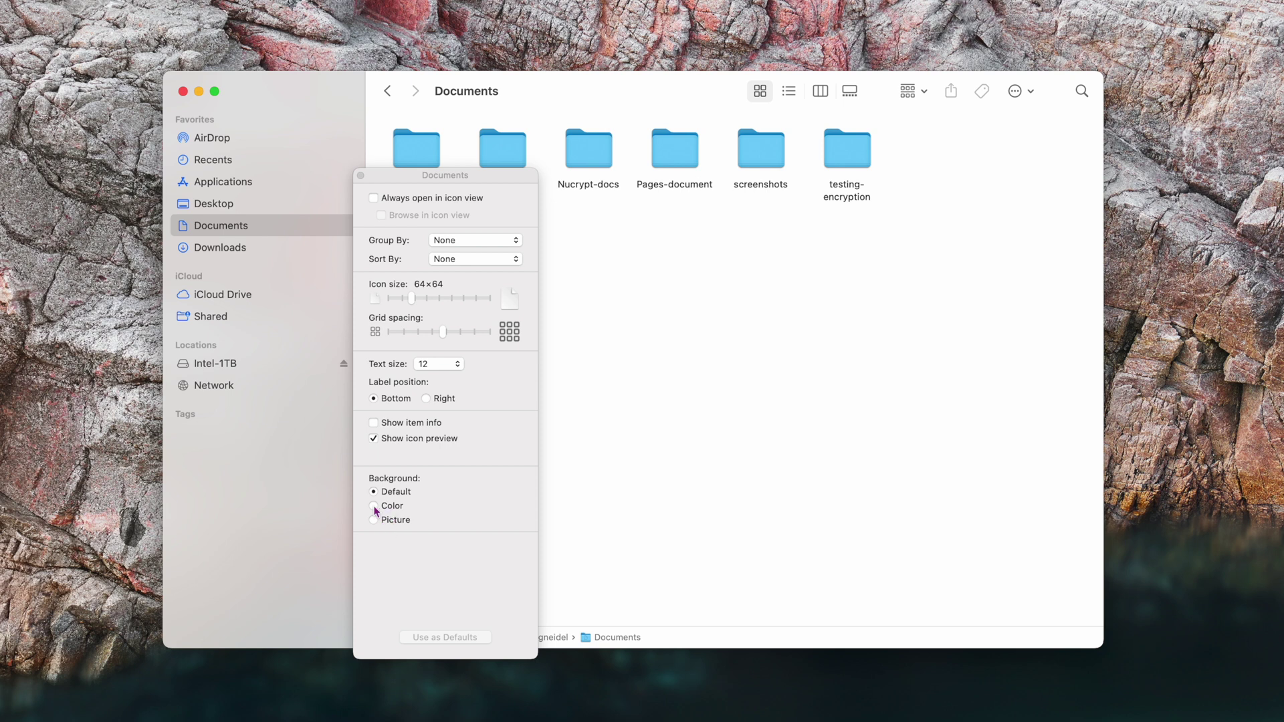
pyautogui.click(374, 506)
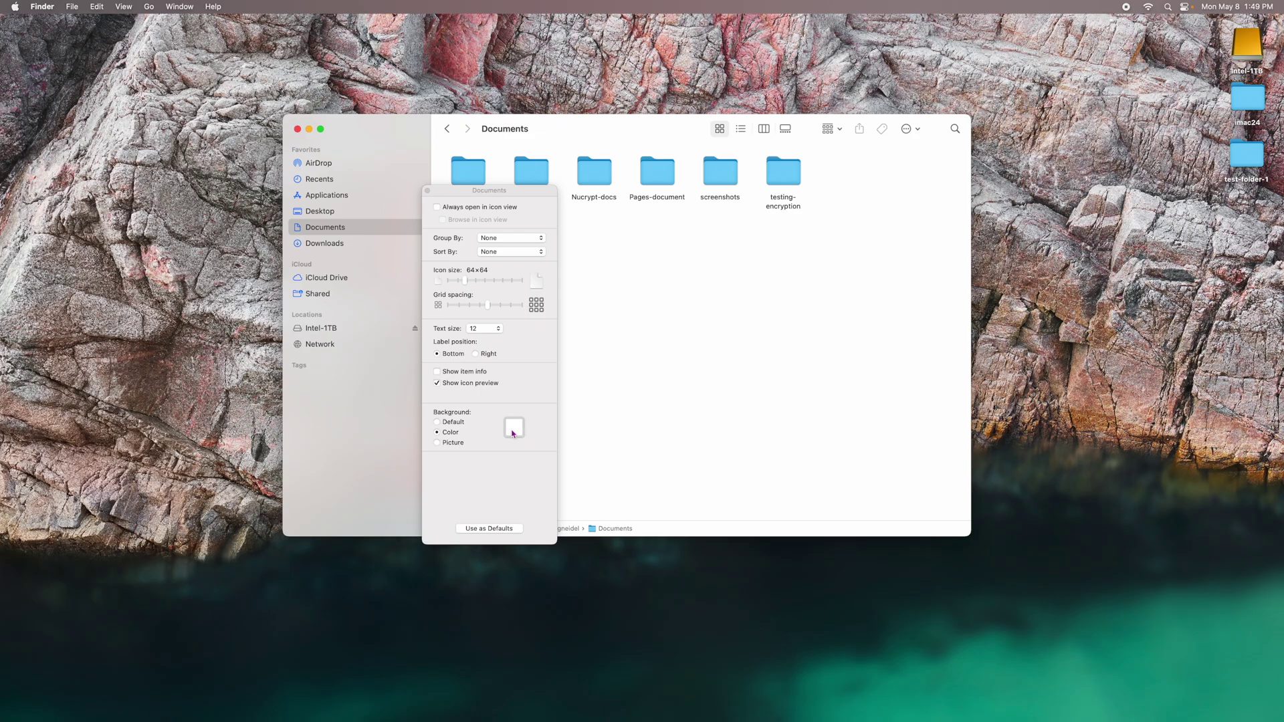
pyautogui.moveTo(83, 644); pyautogui.dragTo(94, 618)
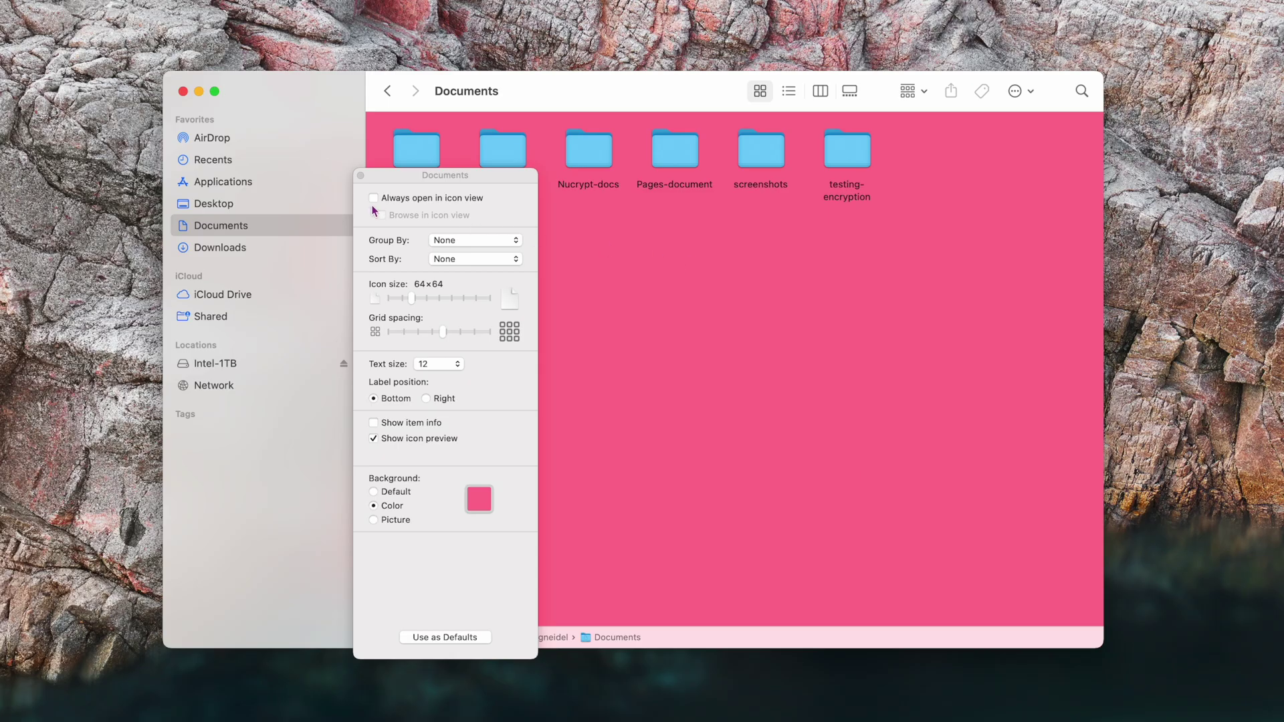
pyautogui.click(361, 175)
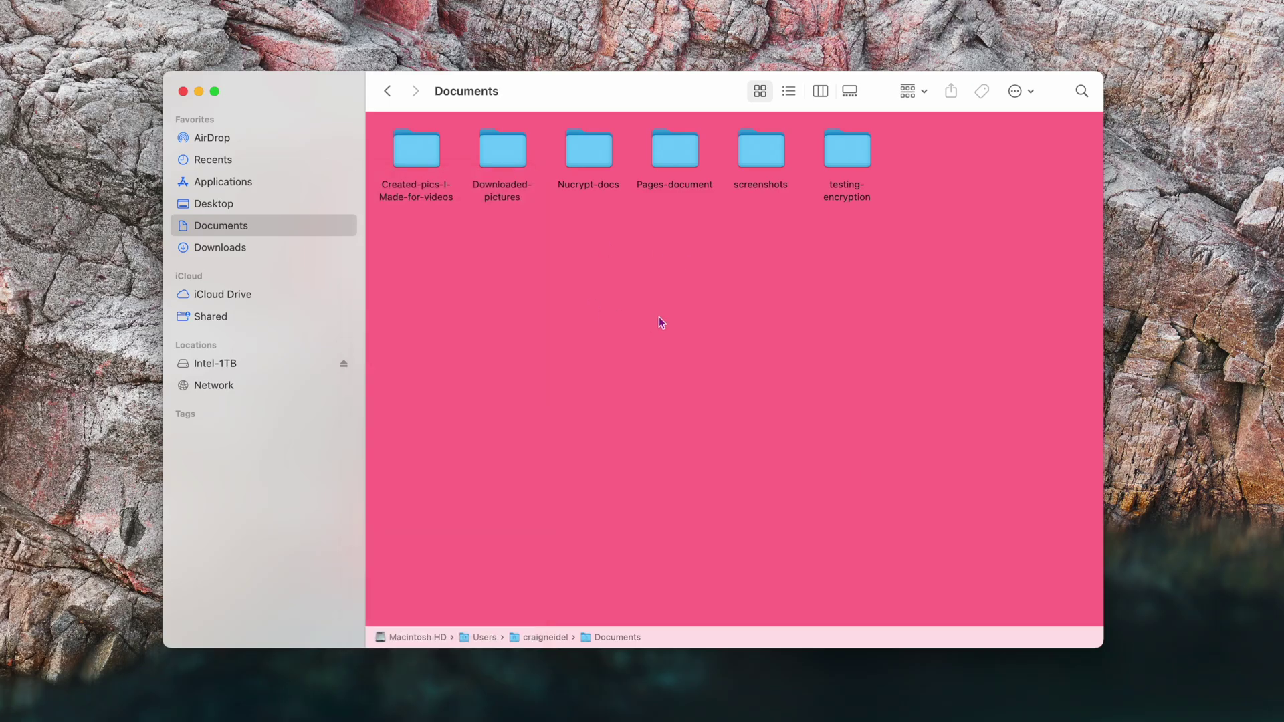
# Step: Briefly visit Desktop, return to Documents, and open the Downloaded-pictures folder
pyautogui.click(224, 203)
pyautogui.click(220, 227)
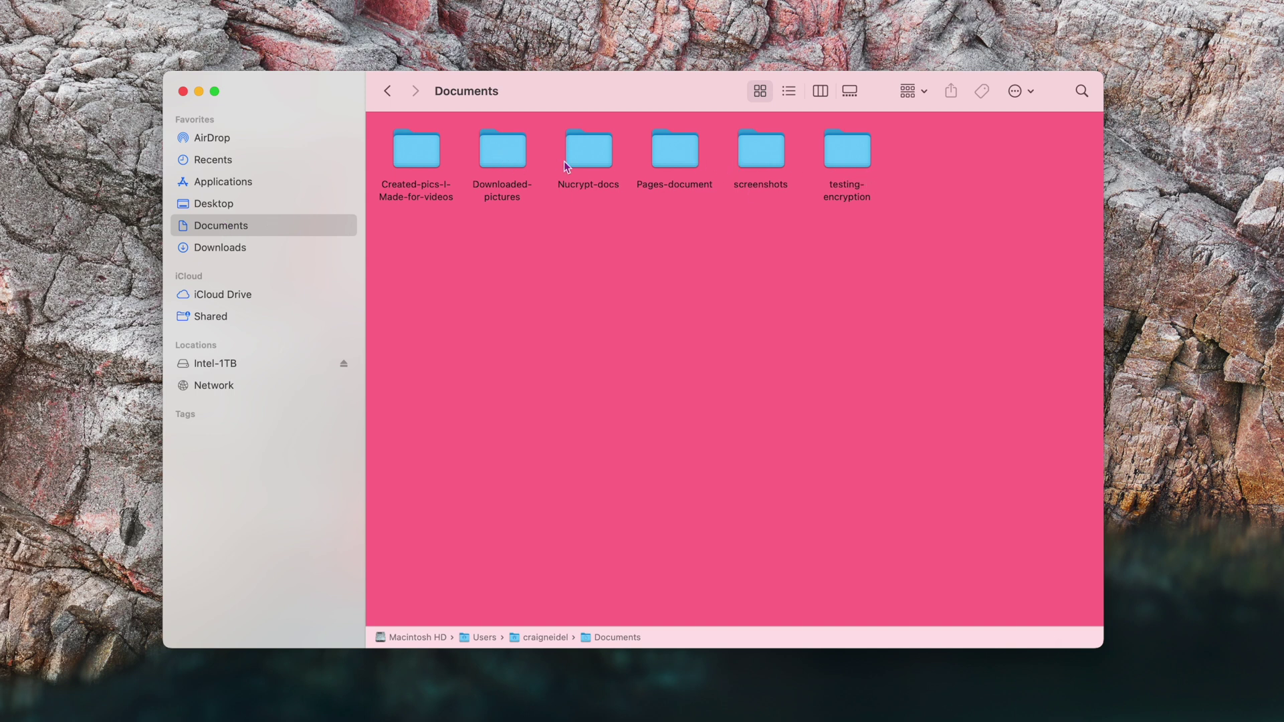
pyautogui.doubleClick(521, 162)
# Step: Open View Options for Downloaded-pictures and switch its background to Color
pyautogui.rightClick(626, 322)
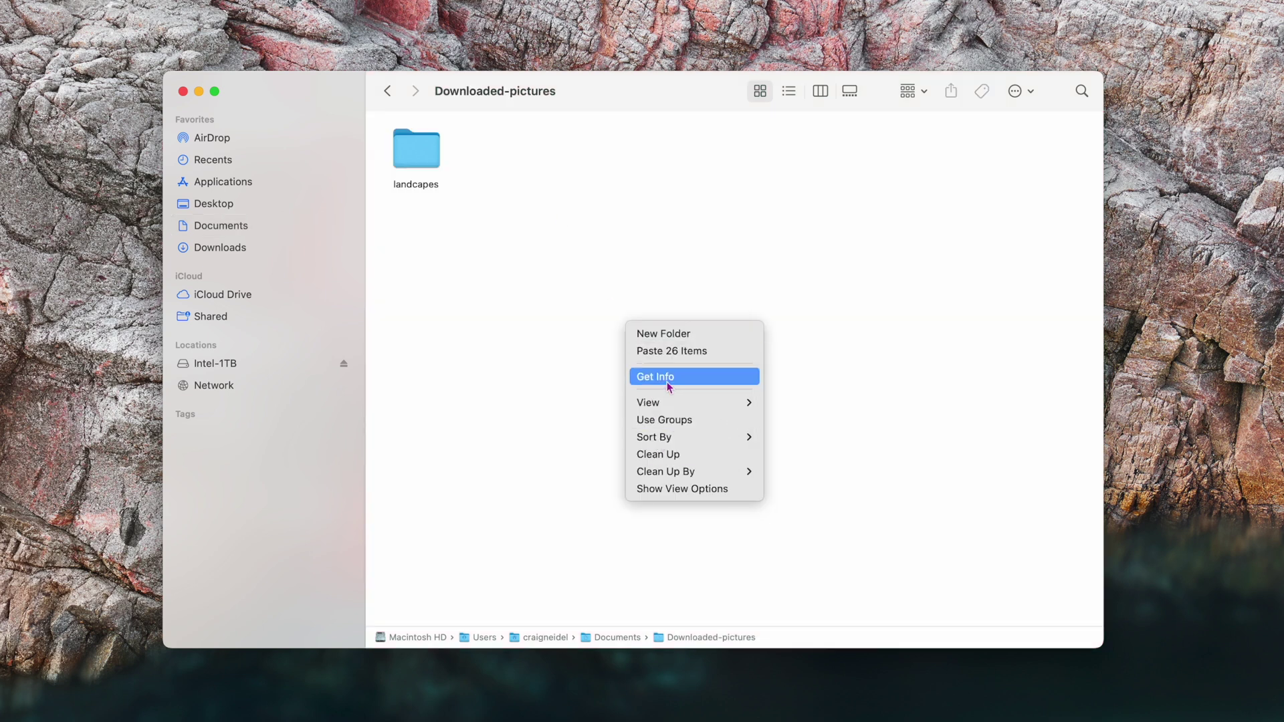
pyautogui.click(673, 489)
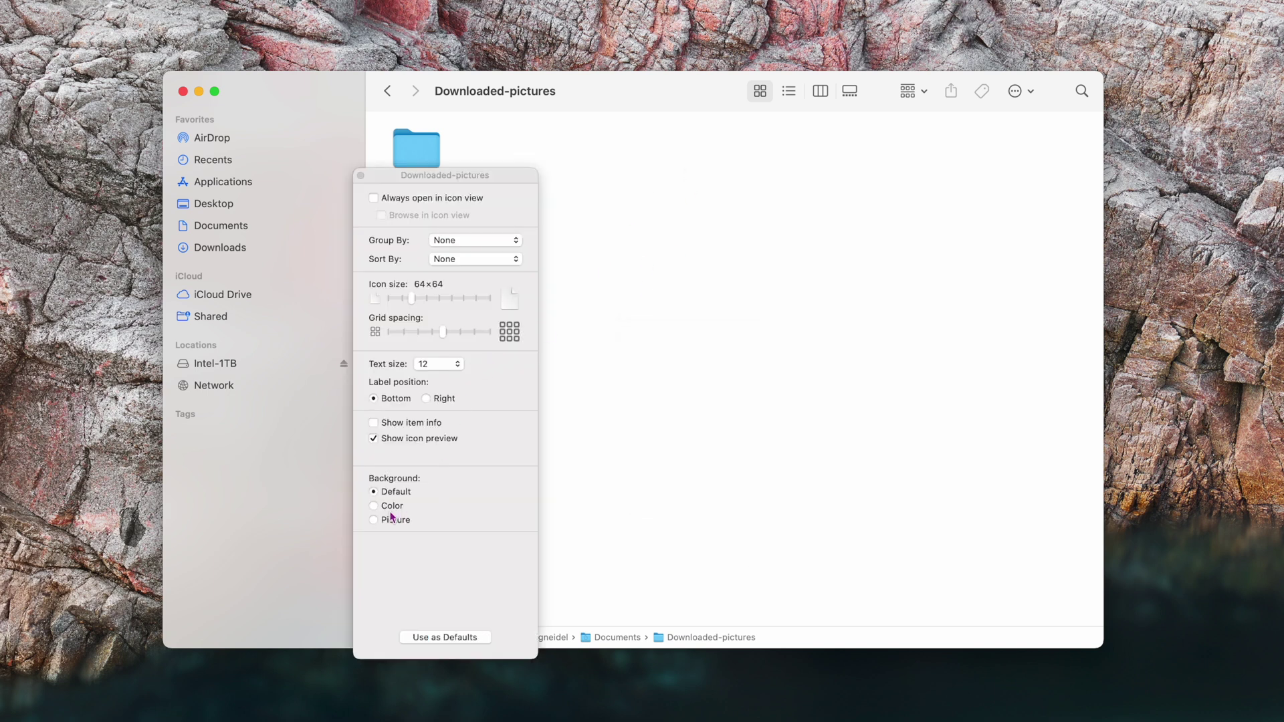
pyautogui.click(376, 508)
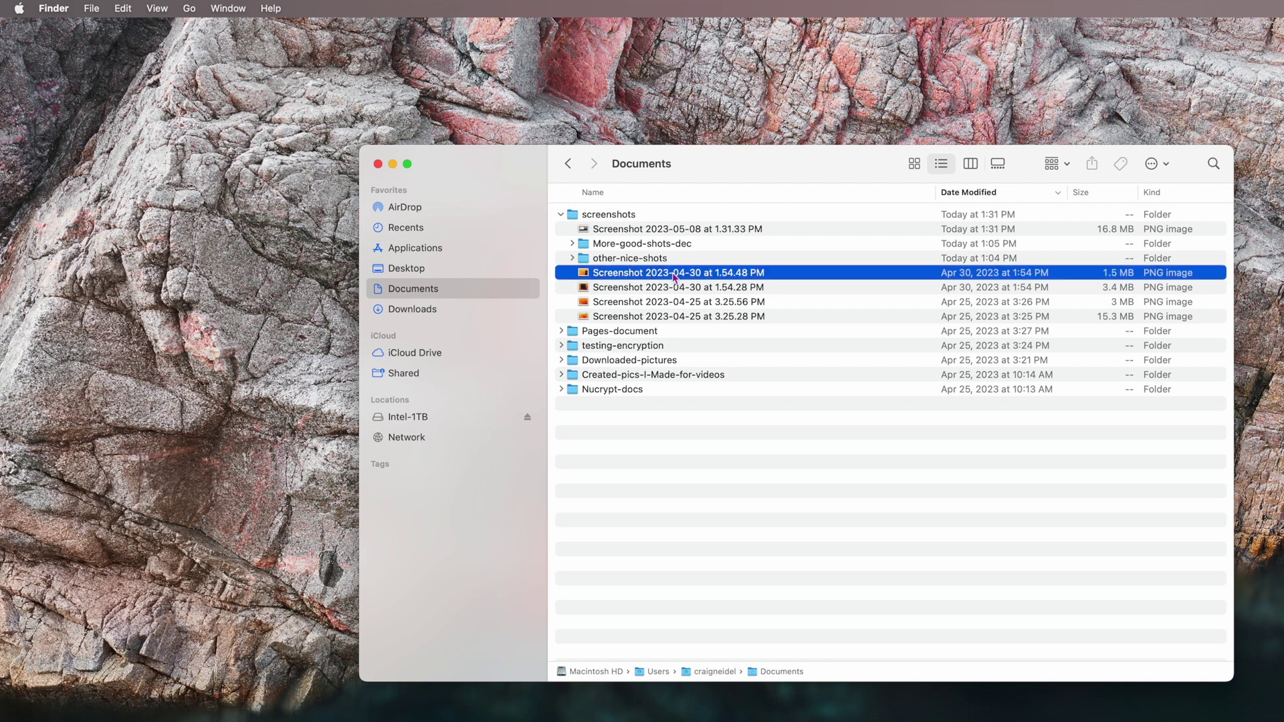
pyautogui.rightClick(668, 276)
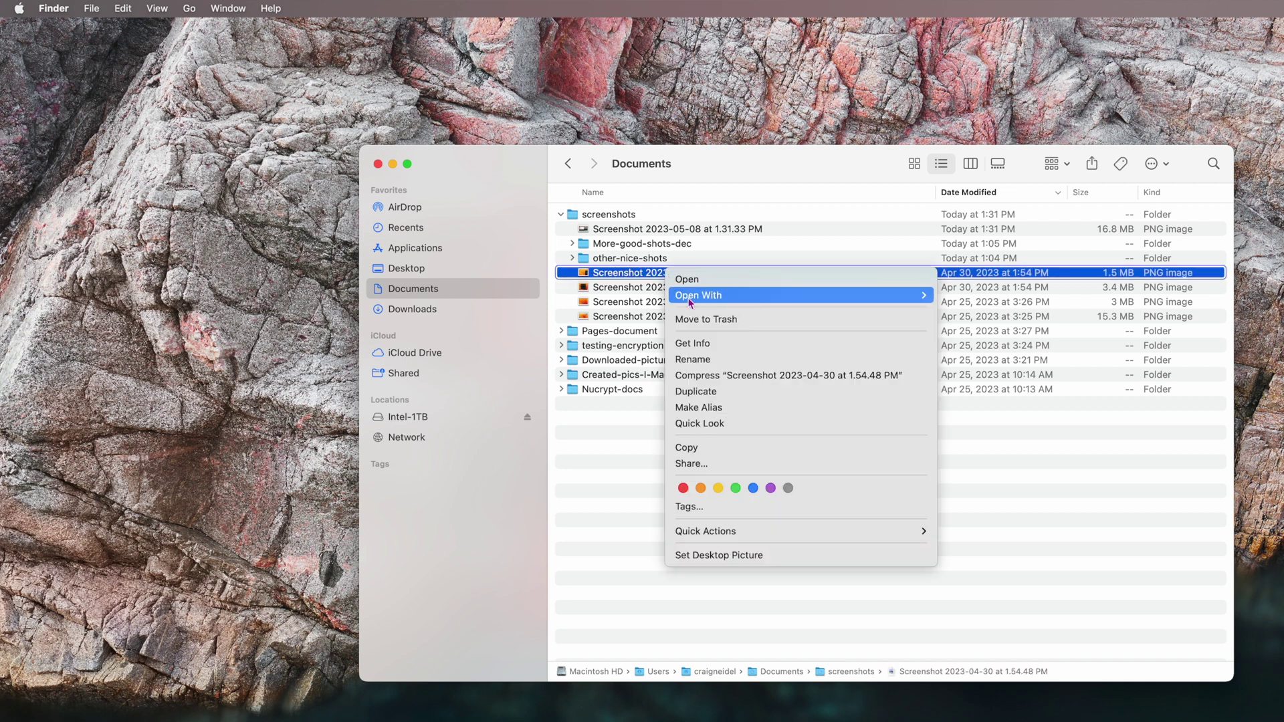
pyautogui.click(699, 345)
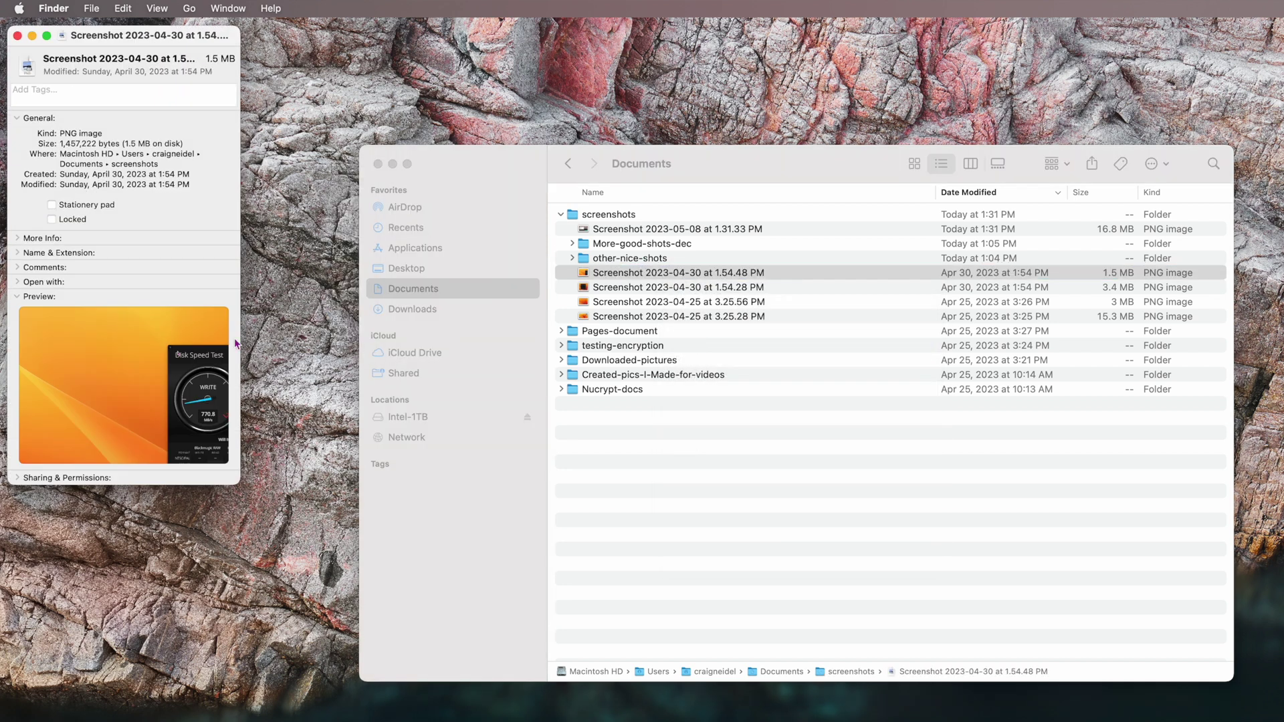
pyautogui.click(17, 36)
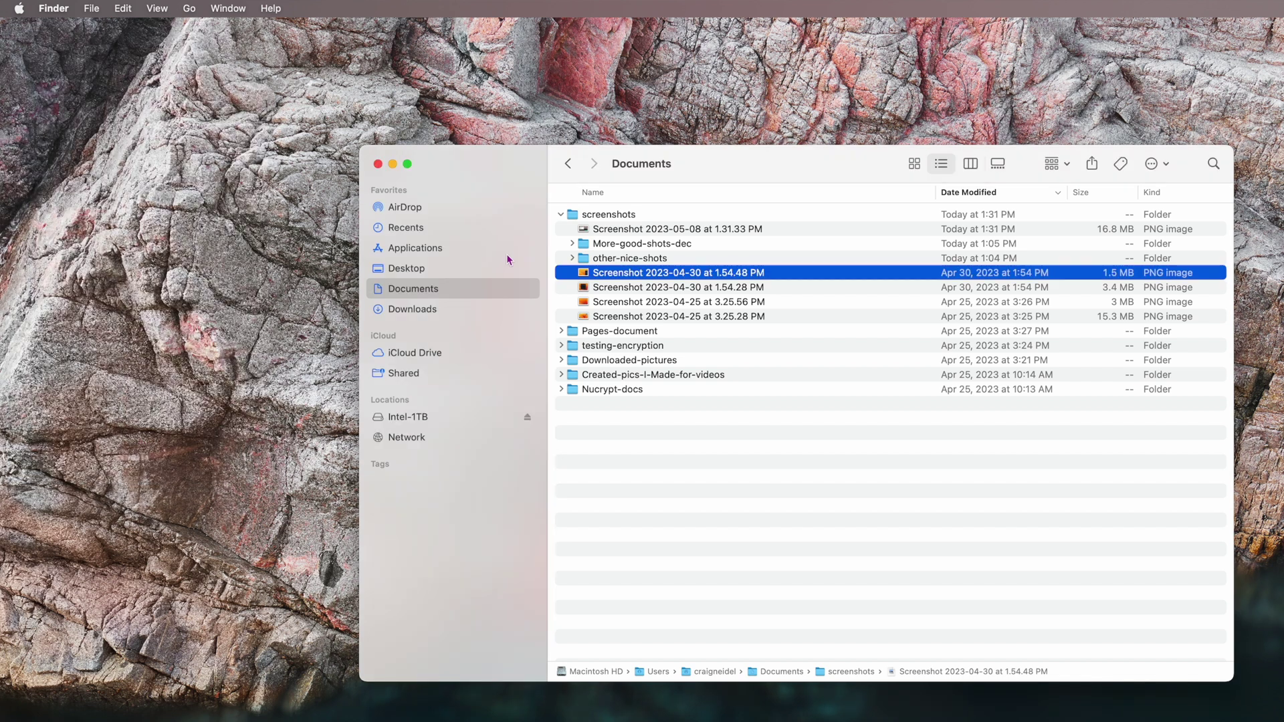
pyautogui.click(631, 287)
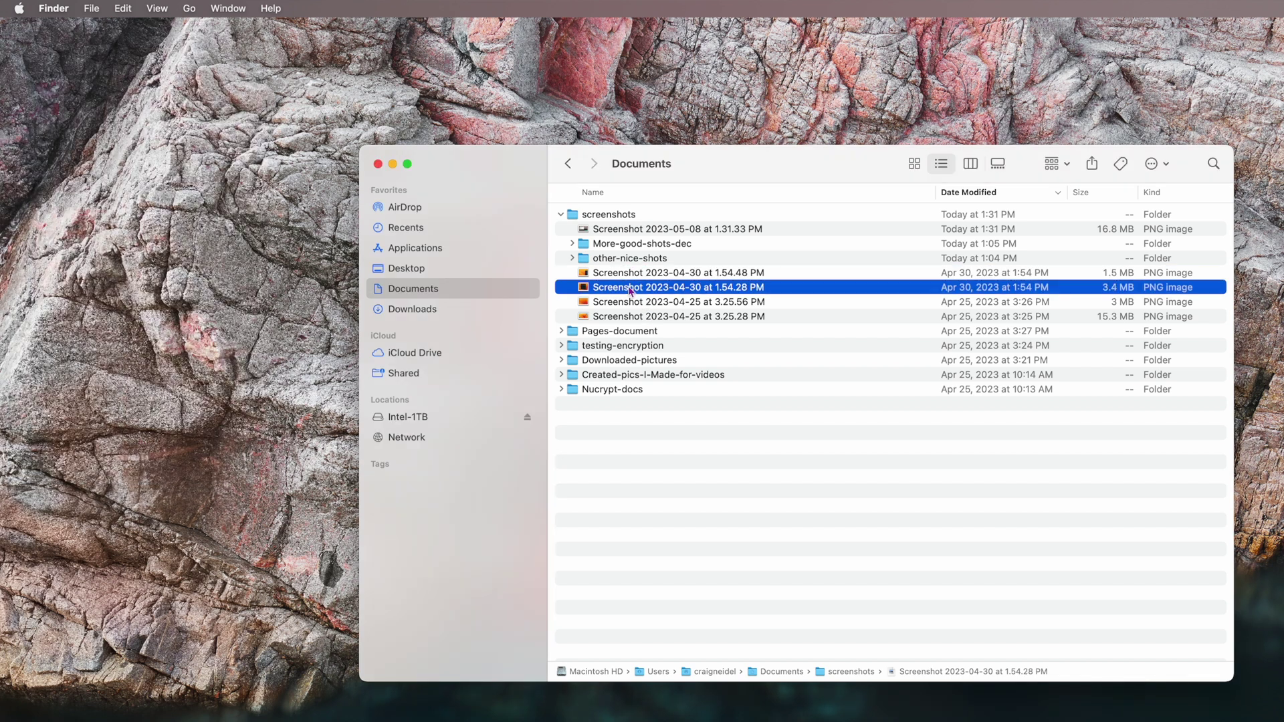
pyautogui.rightClick(630, 289)
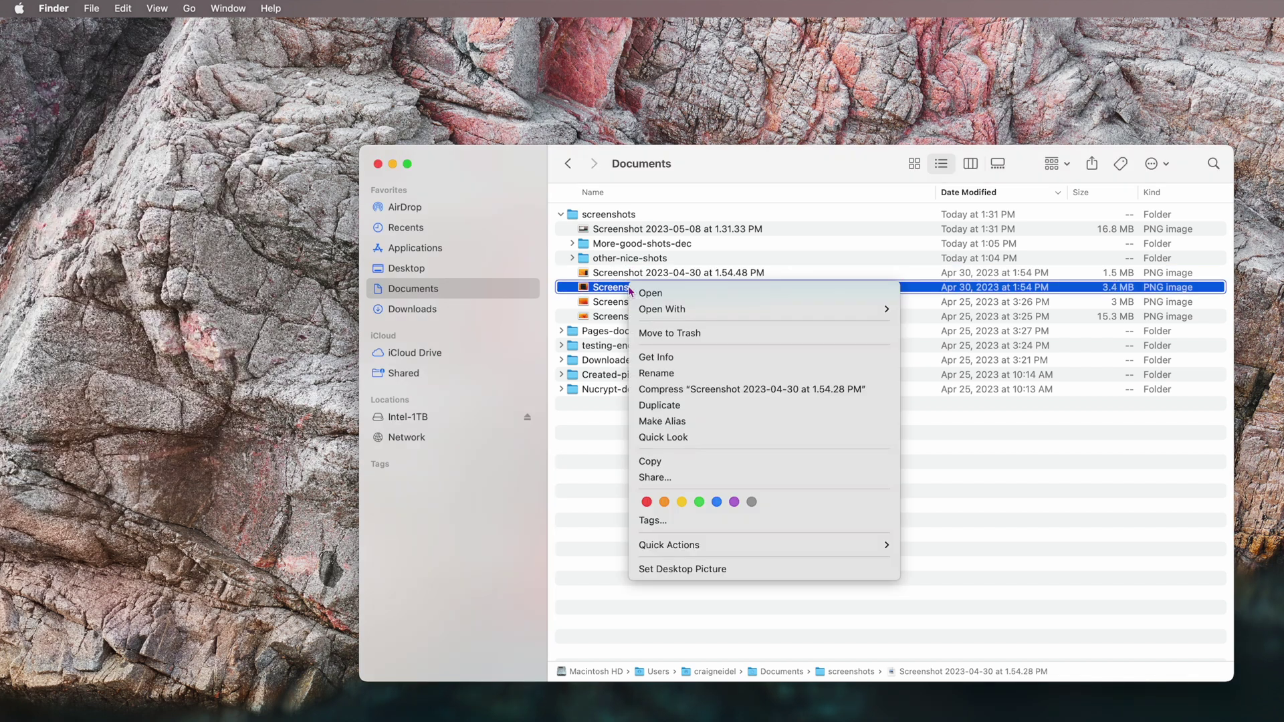
pyautogui.click(669, 365)
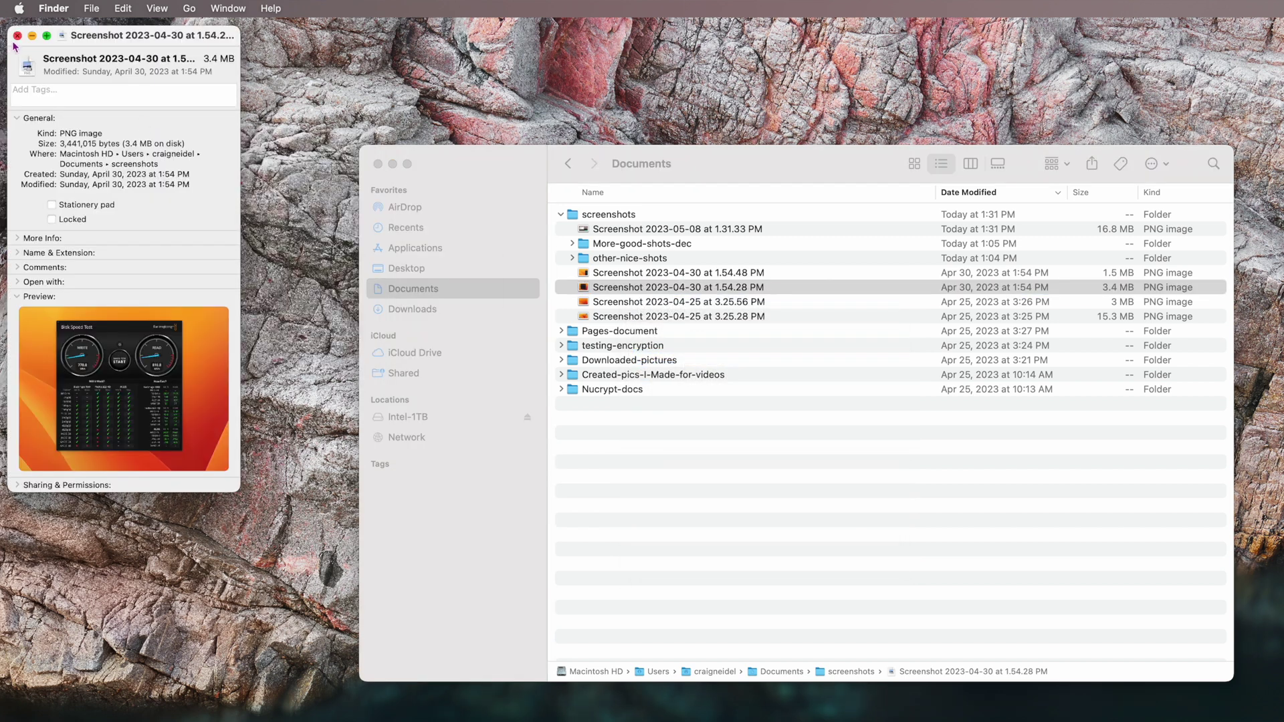
pyautogui.click(17, 35)
pyautogui.click(602, 274)
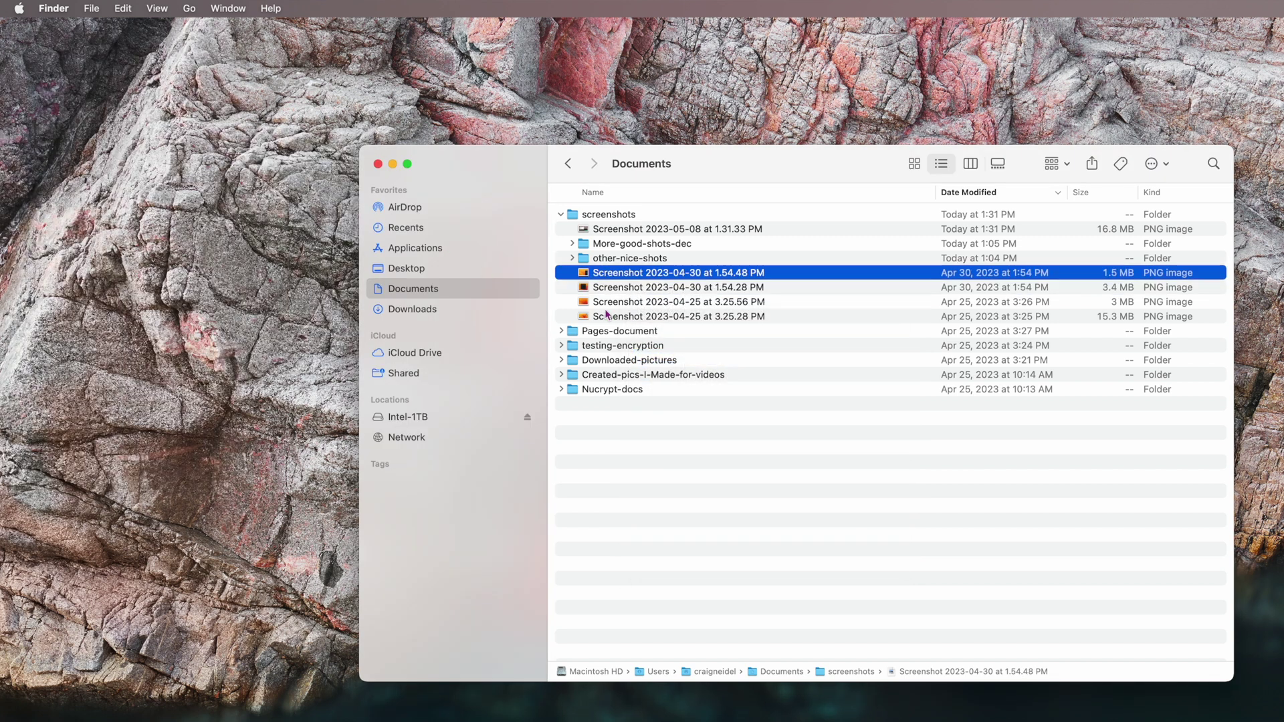
pyautogui.click(611, 318)
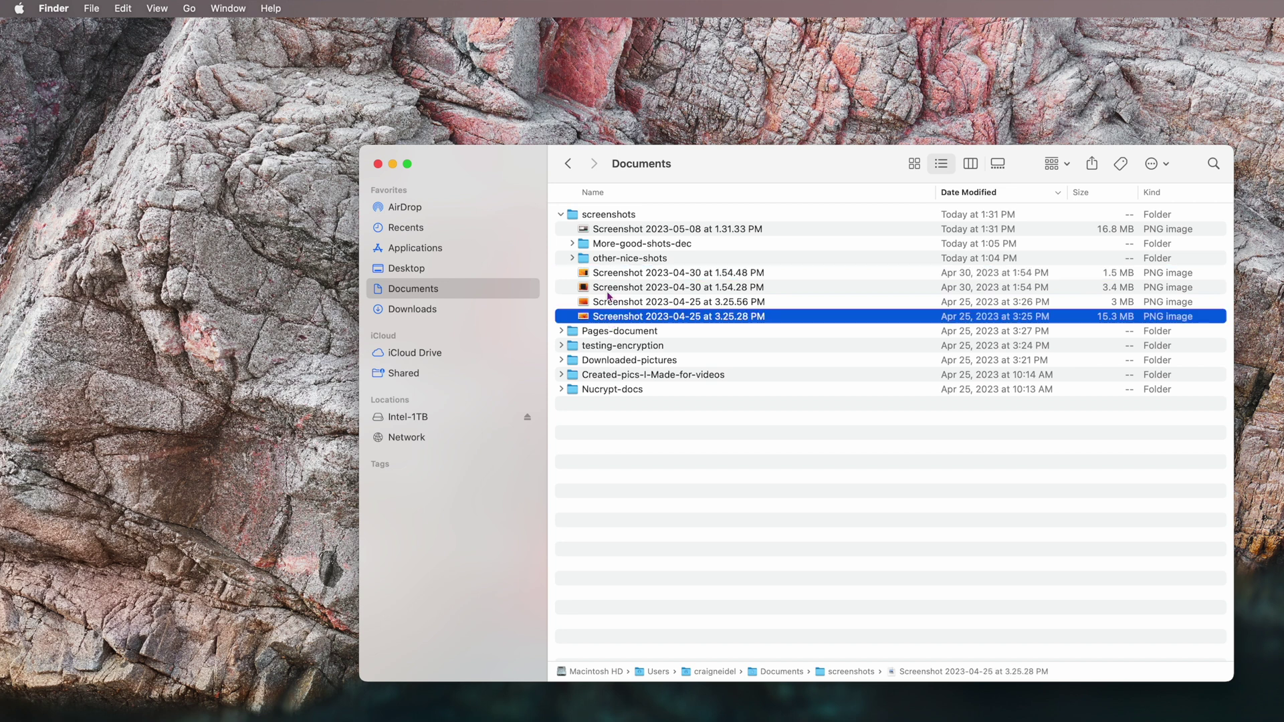
pyautogui.keyDown('shift'); pyautogui.click(611, 303); pyautogui.keyUp('shift')
pyautogui.rightClick(610, 303)
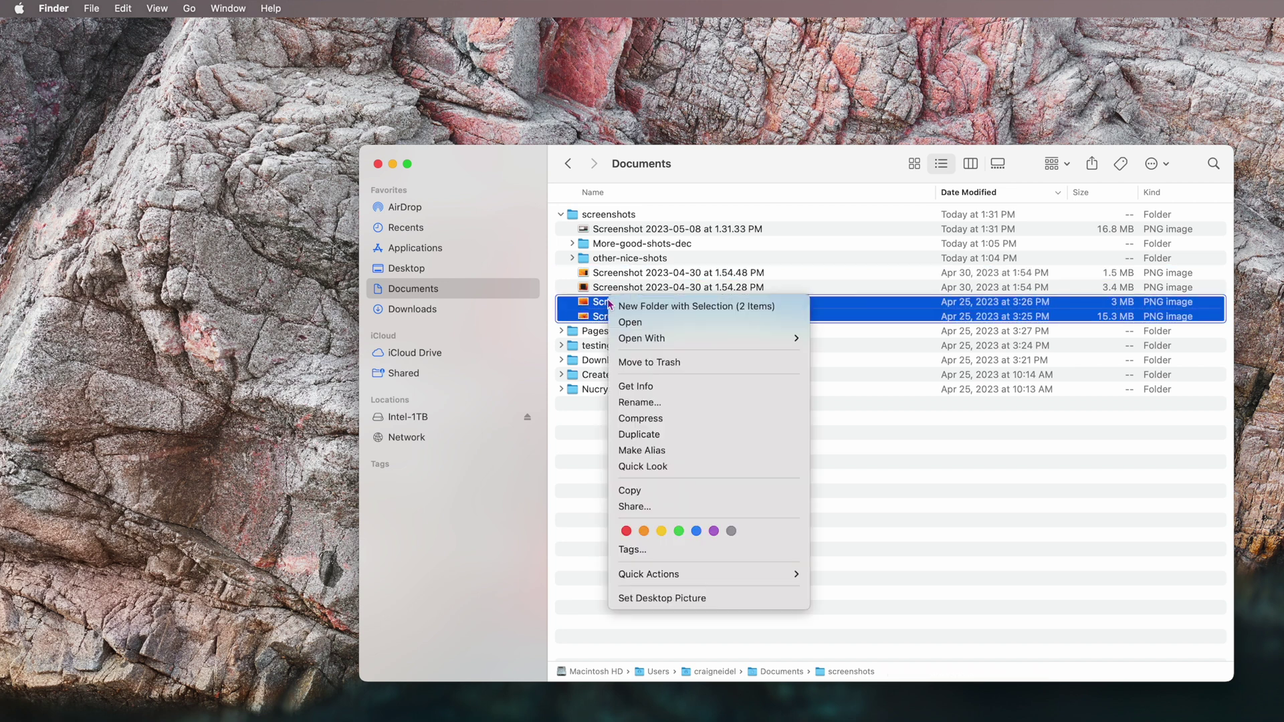
pyautogui.click(642, 388)
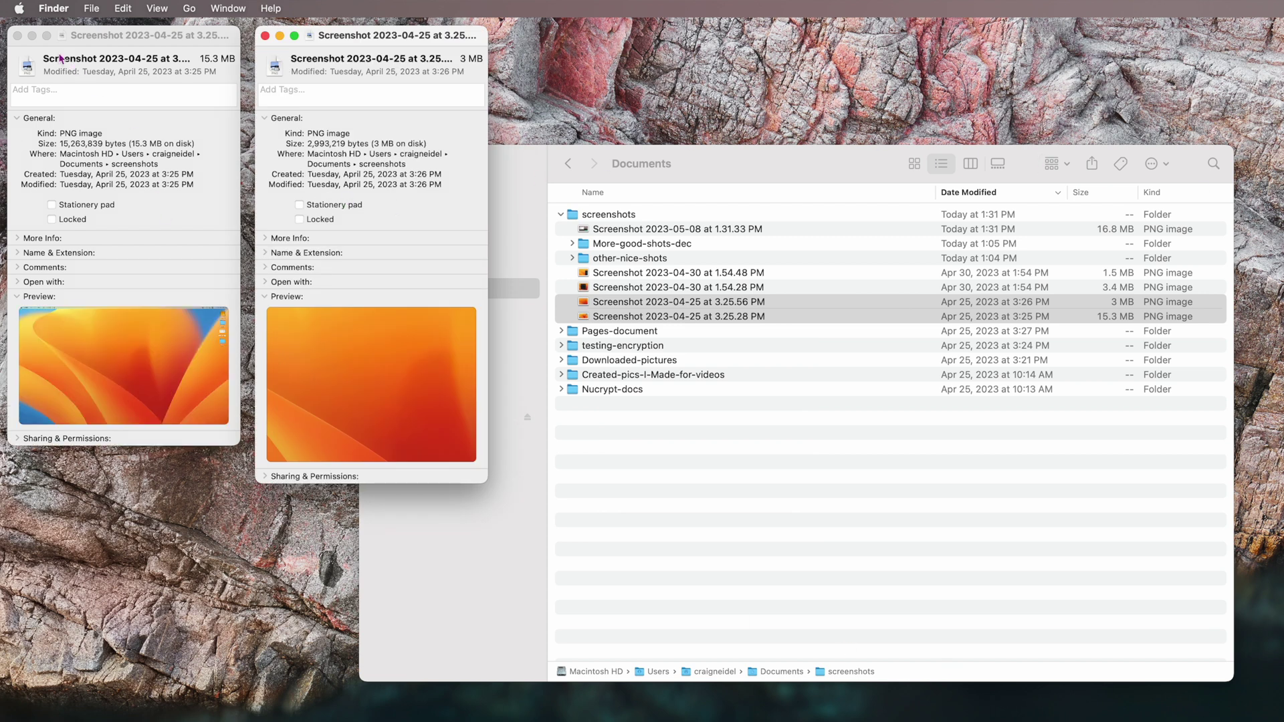
pyautogui.click(17, 35)
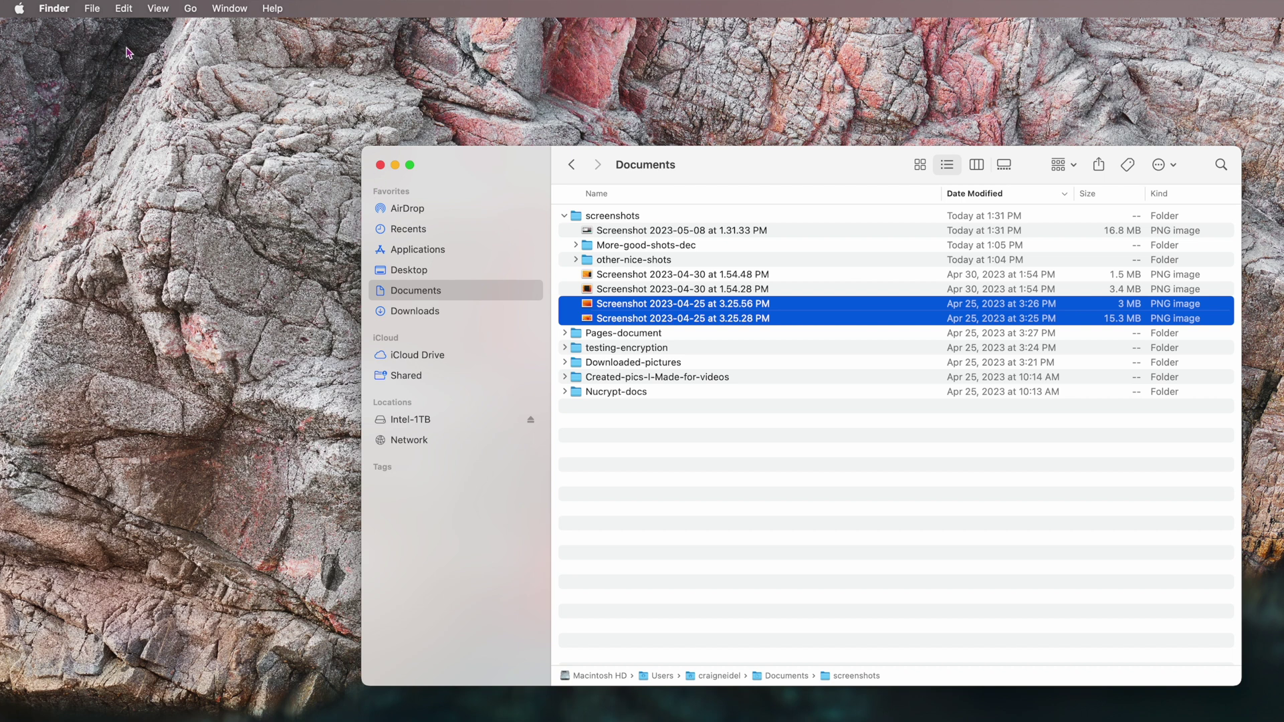
# Step: Open a single live inspector for the selected screenshots via the Option-held File menu
pyautogui.click(92, 9)
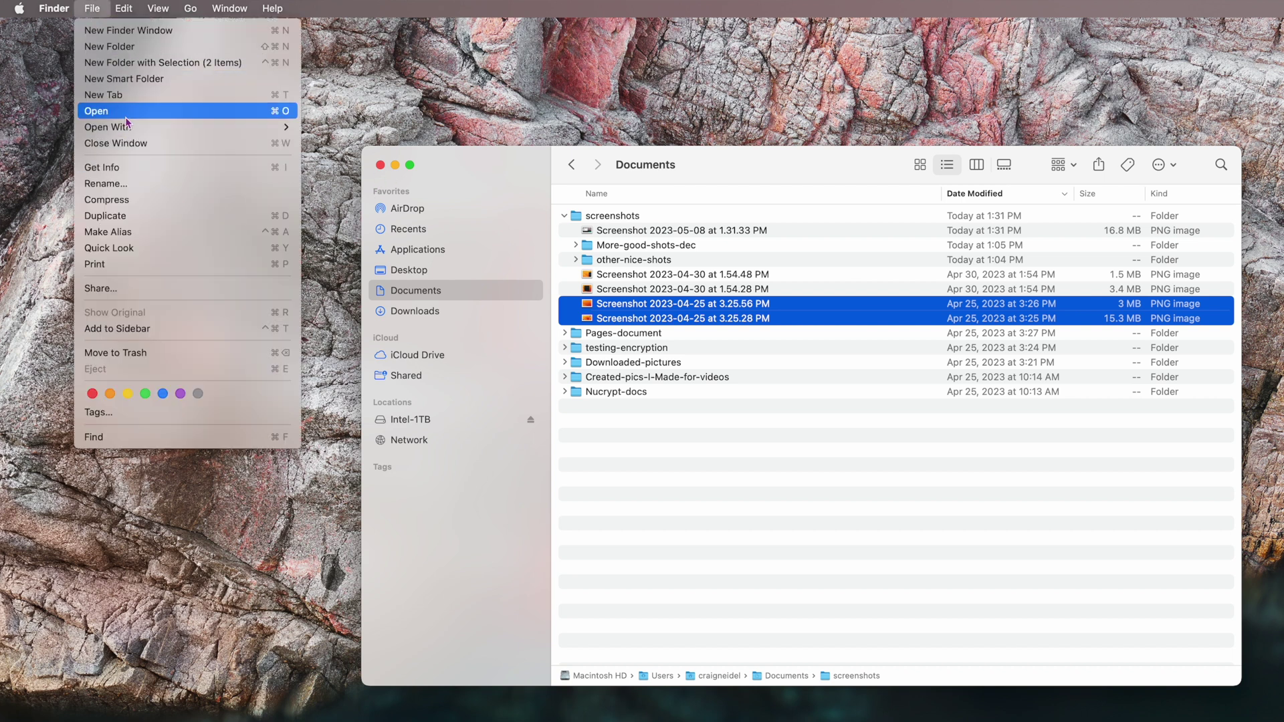
pyautogui.press('alt')
pyautogui.press('alt')
pyautogui.press('alt')
pyautogui.press('alt')
pyautogui.press('alt')
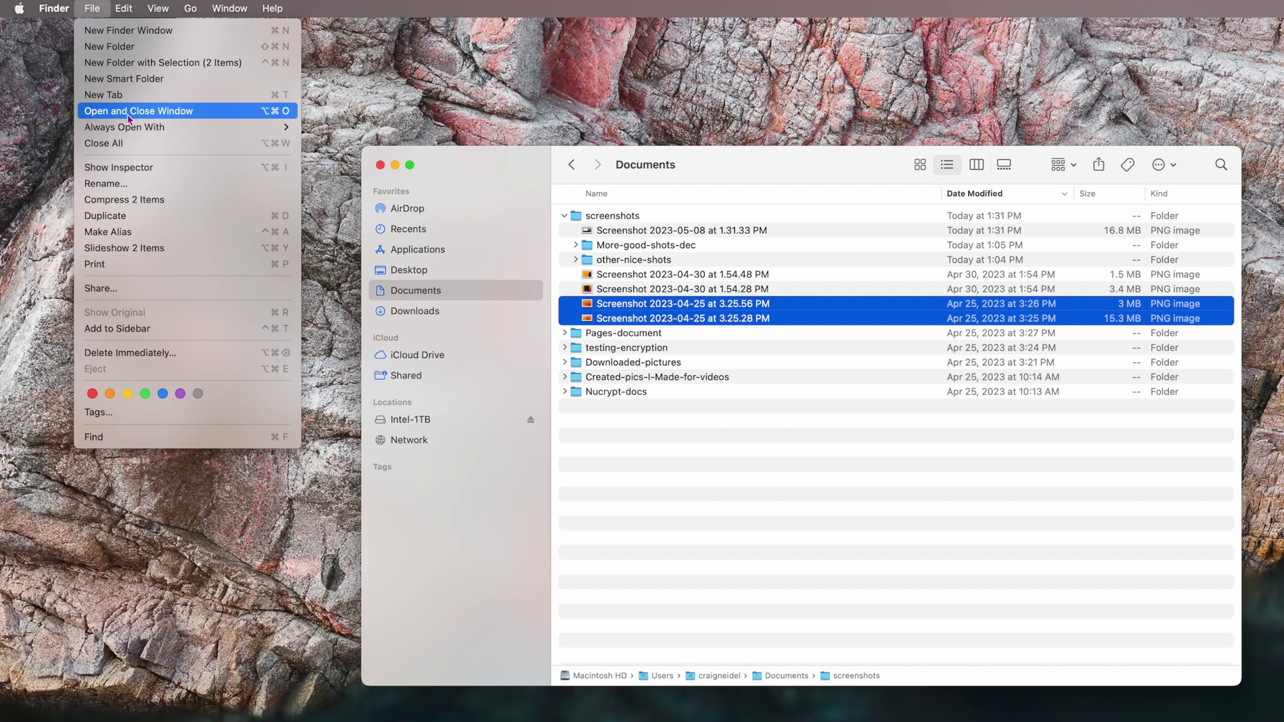
pyautogui.keyDown('alt'); pyautogui.click(132, 171); pyautogui.keyUp('alt')
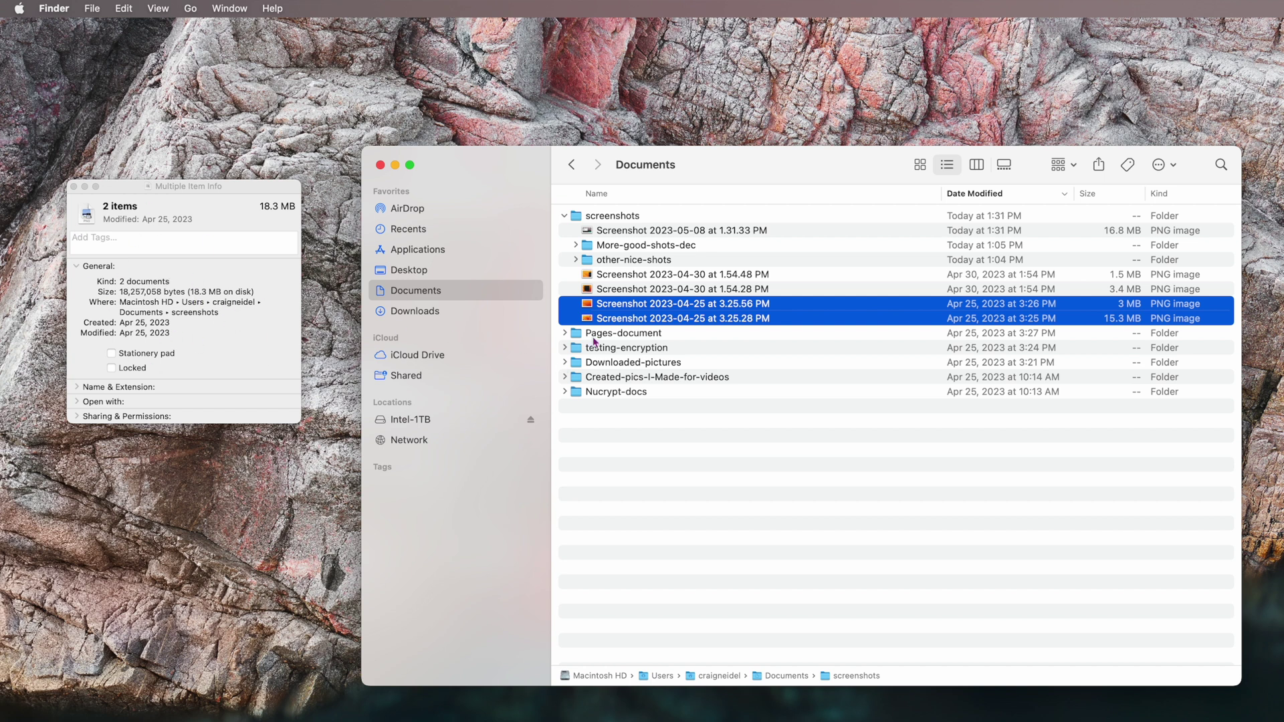
# Step: Click through the 1.54 PM and 3.25 PM screenshots to update the inspector, then close it
pyautogui.click(686, 289)
pyautogui.click(663, 275)
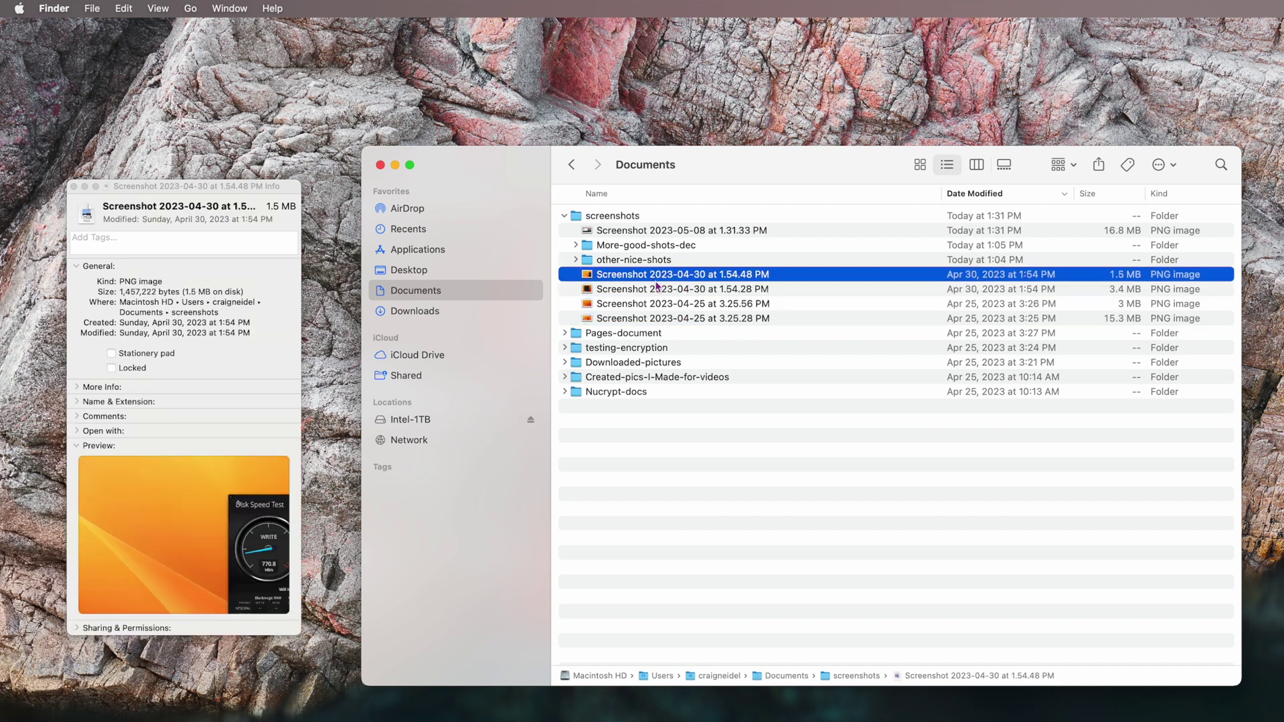
pyautogui.click(655, 290)
pyautogui.click(650, 305)
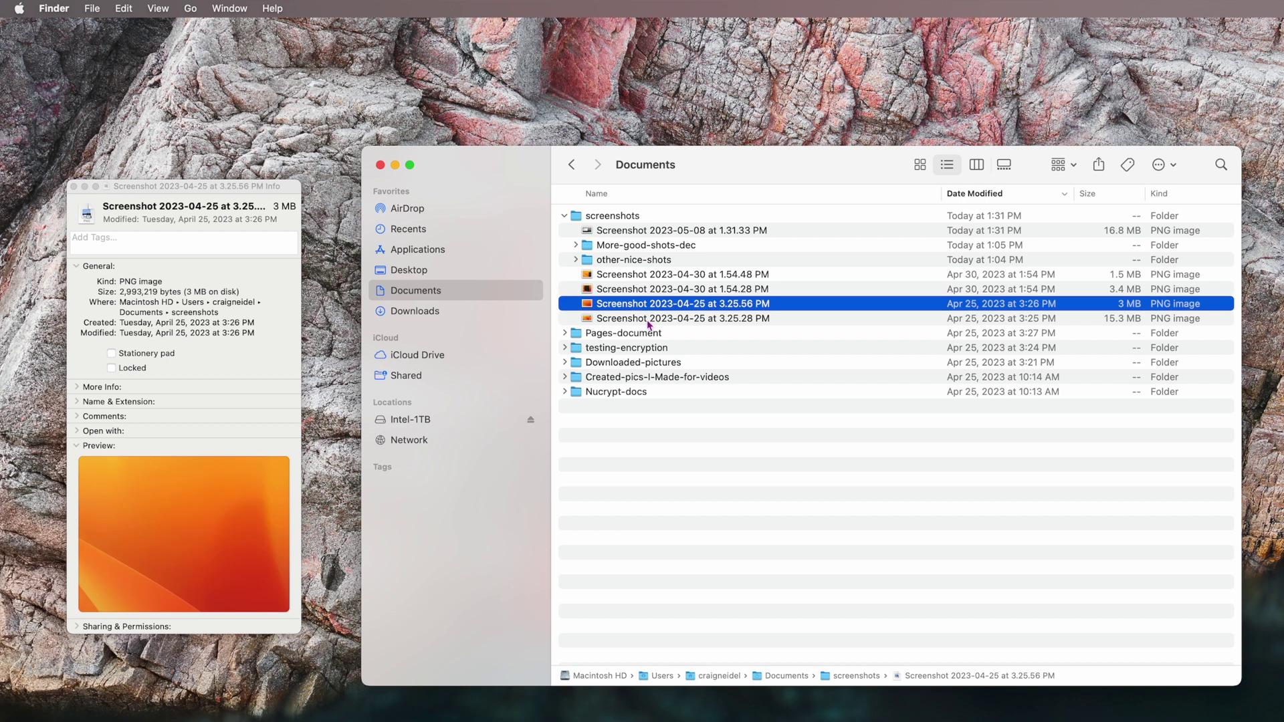
pyautogui.click(645, 318)
pyautogui.click(643, 305)
pyautogui.click(643, 289)
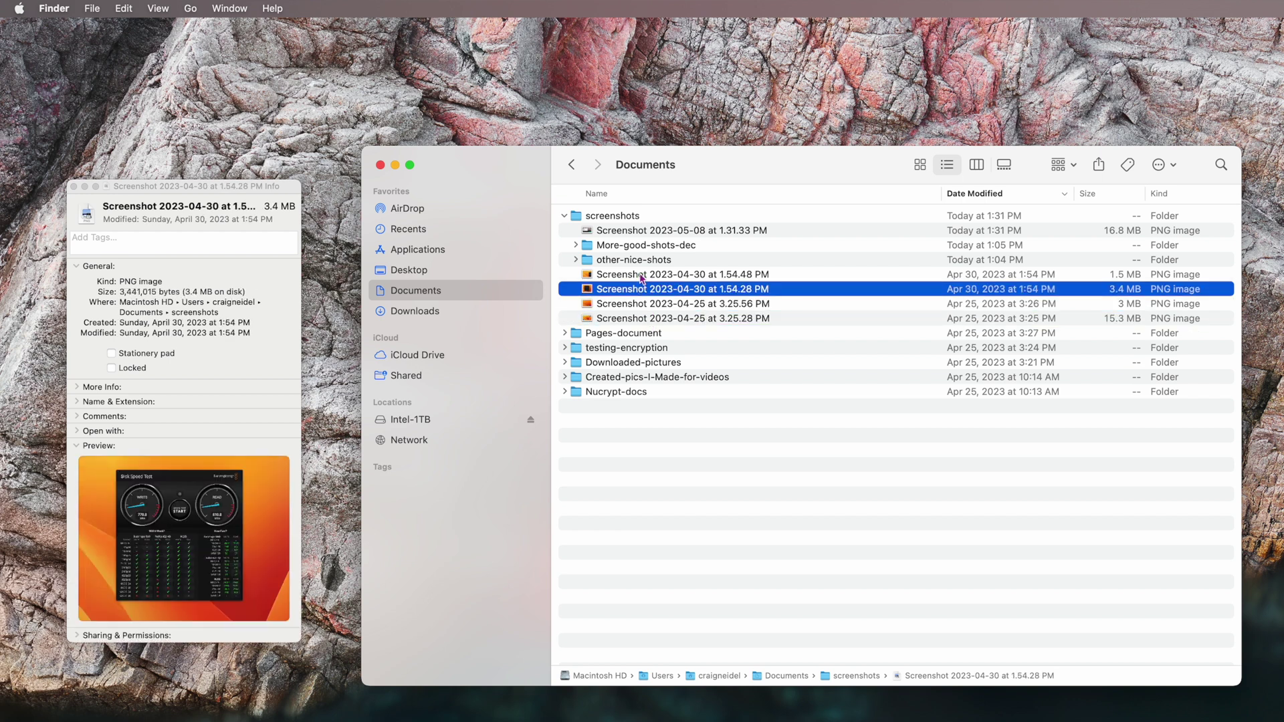
pyautogui.click(643, 275)
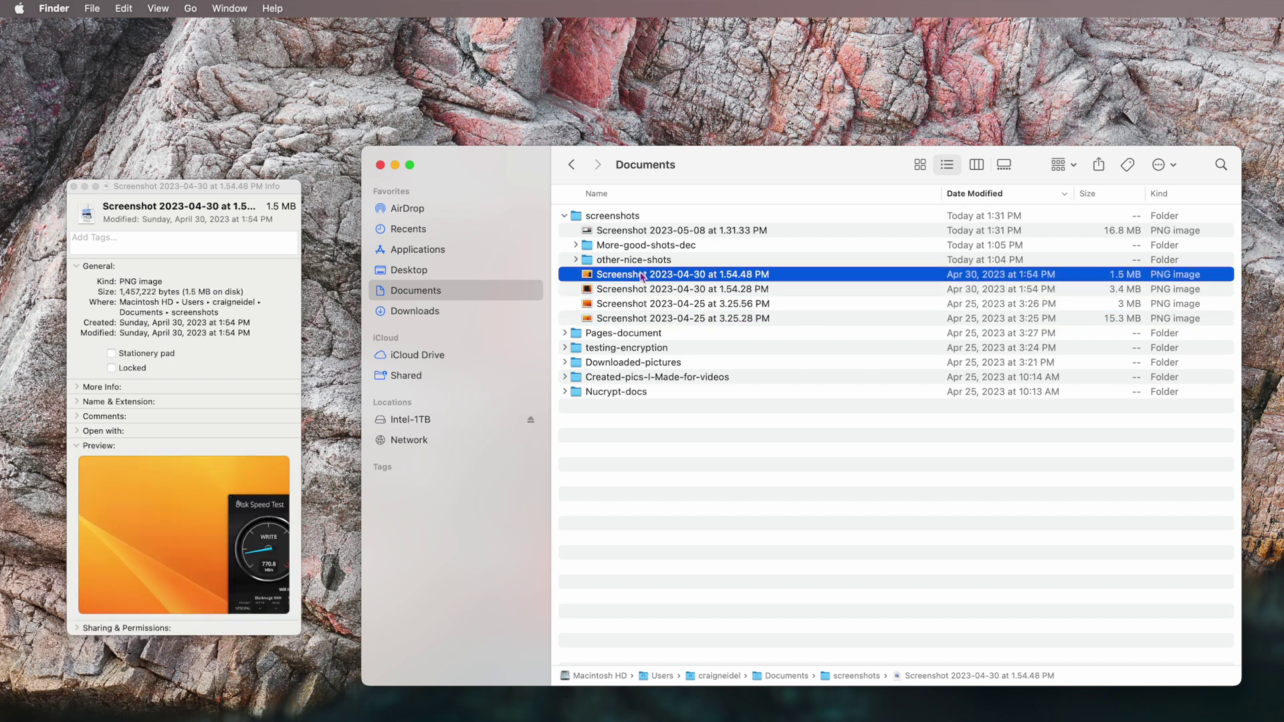
pyautogui.click(634, 292)
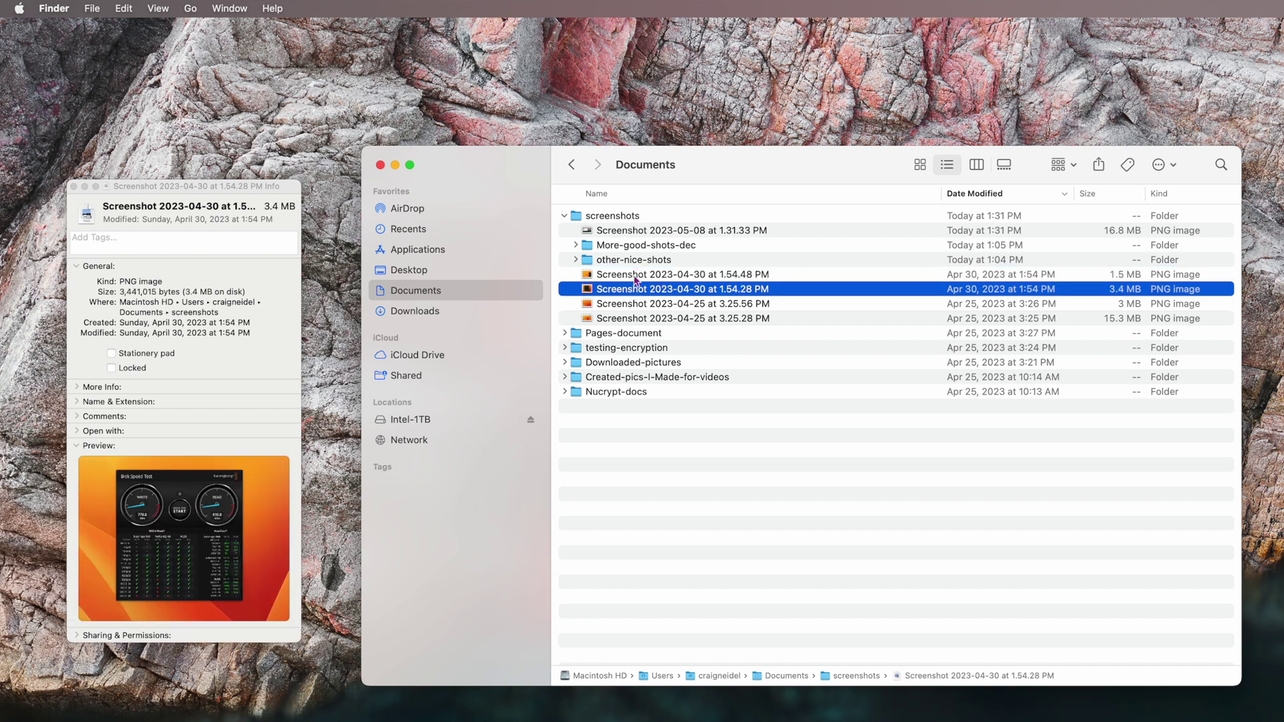
pyautogui.keyDown('shift'); pyautogui.click(636, 275); pyautogui.keyUp('shift')
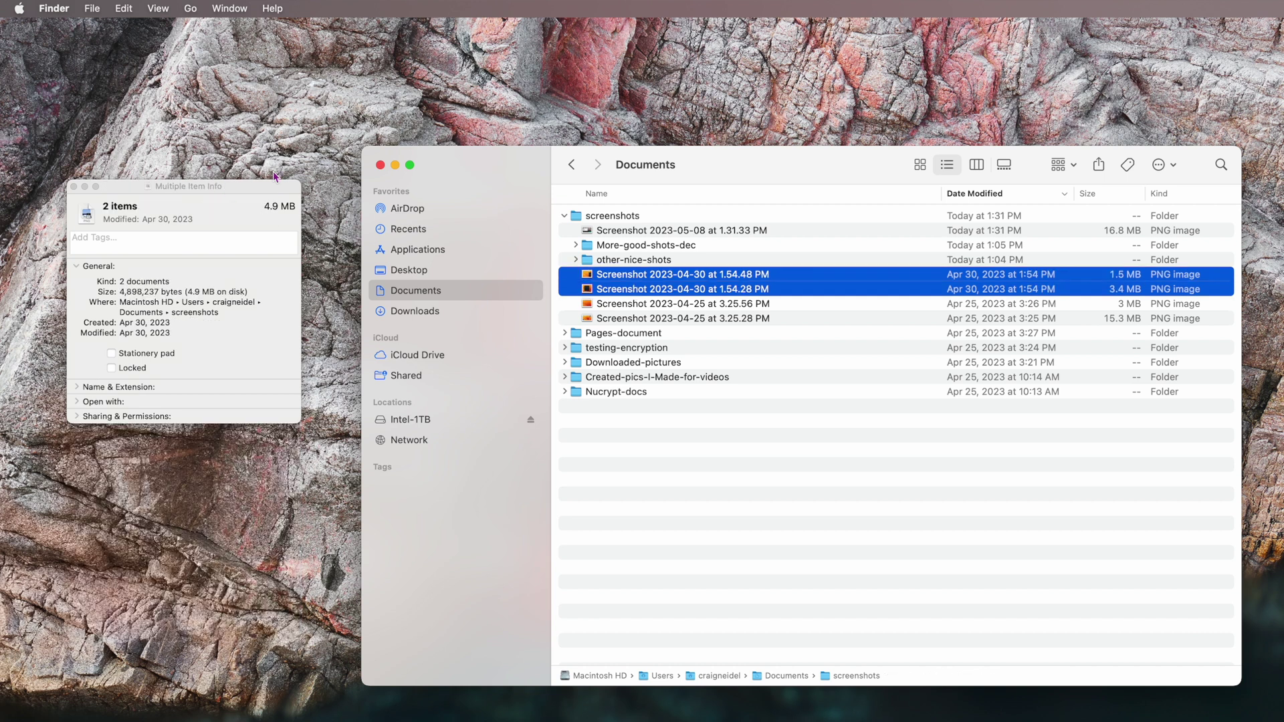
pyautogui.click(74, 187)
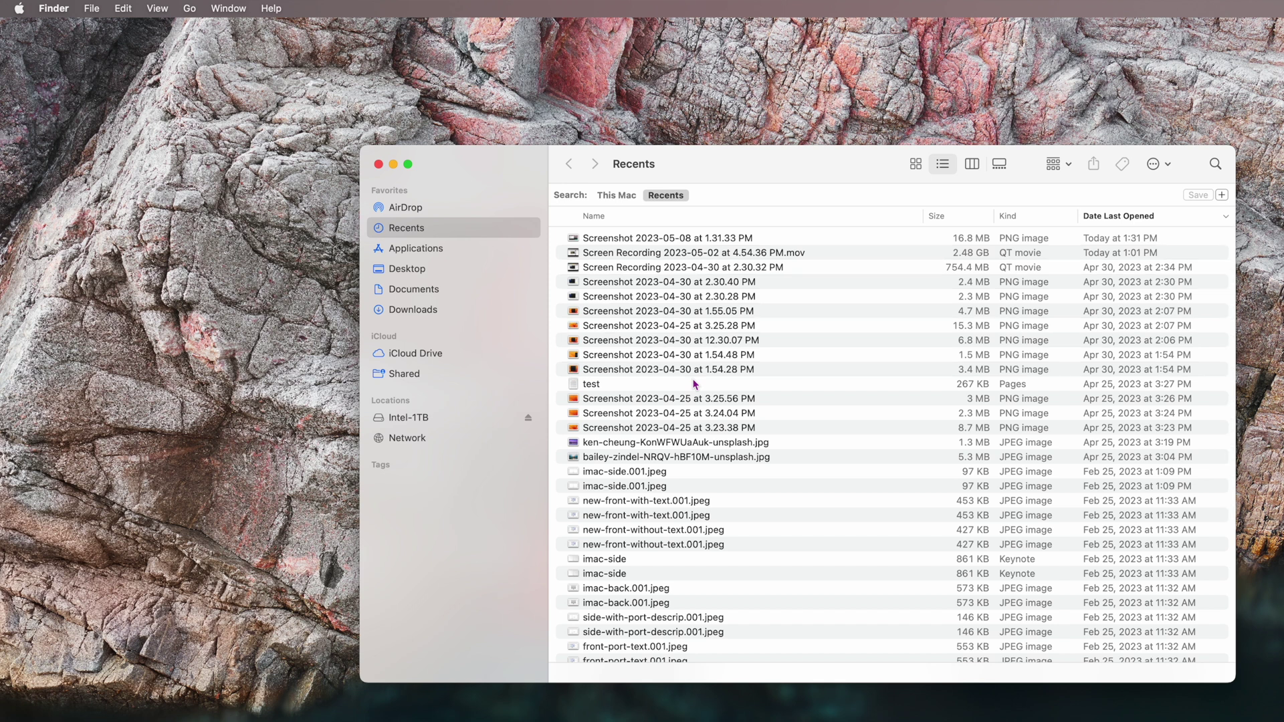
# Step: Back in Documents, select the 1.54.48 PM screenshot and press Return to edit its name
pyautogui.click(411, 291)
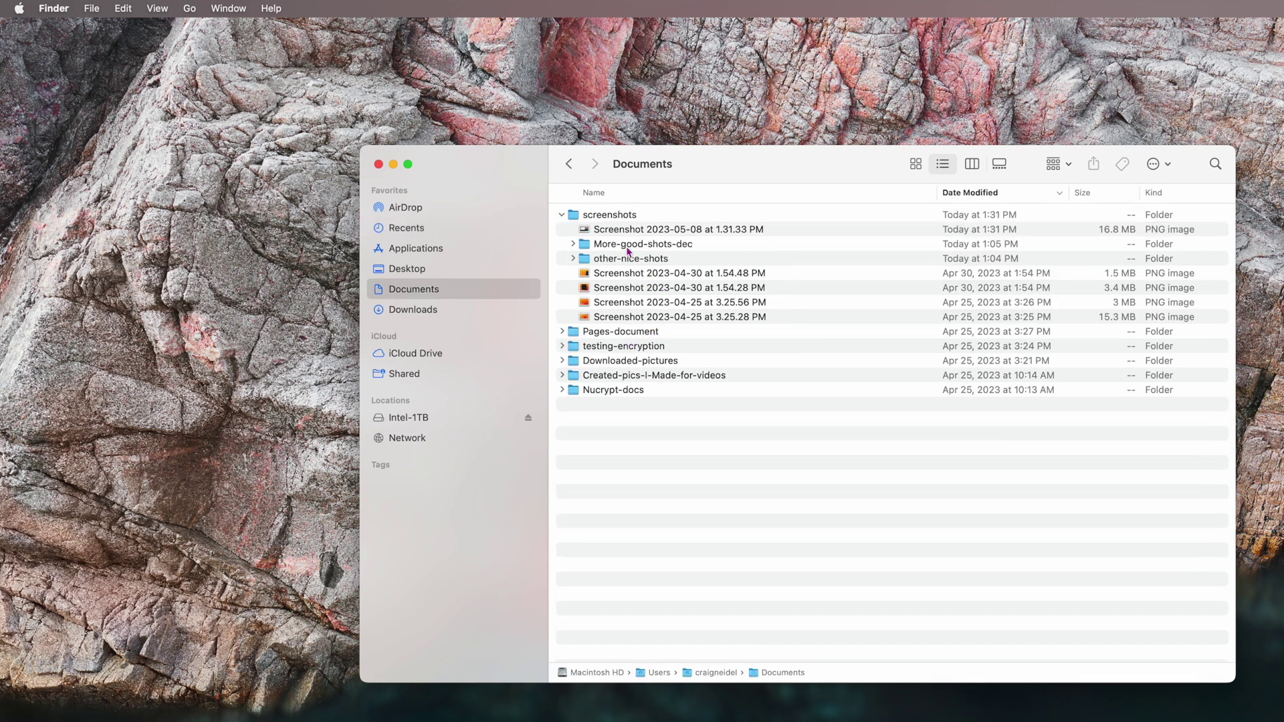
pyautogui.click(654, 275)
pyautogui.rightClick(653, 275)
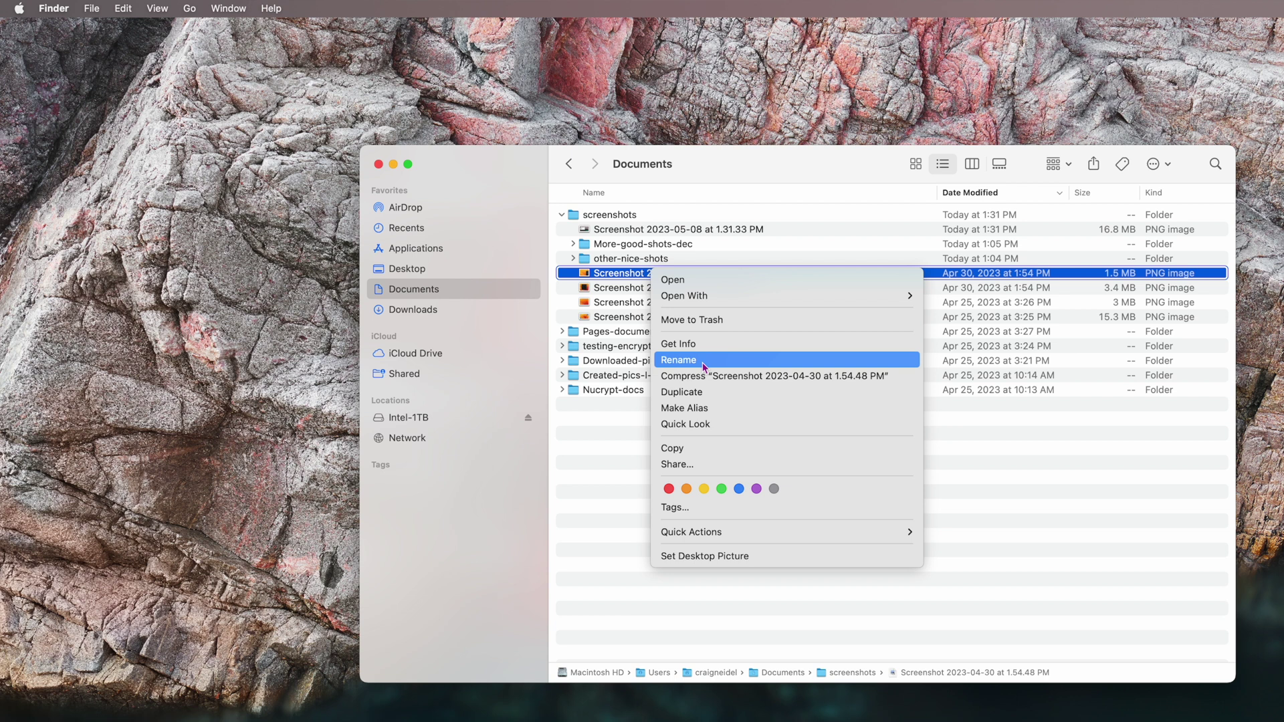
pyautogui.click(637, 277)
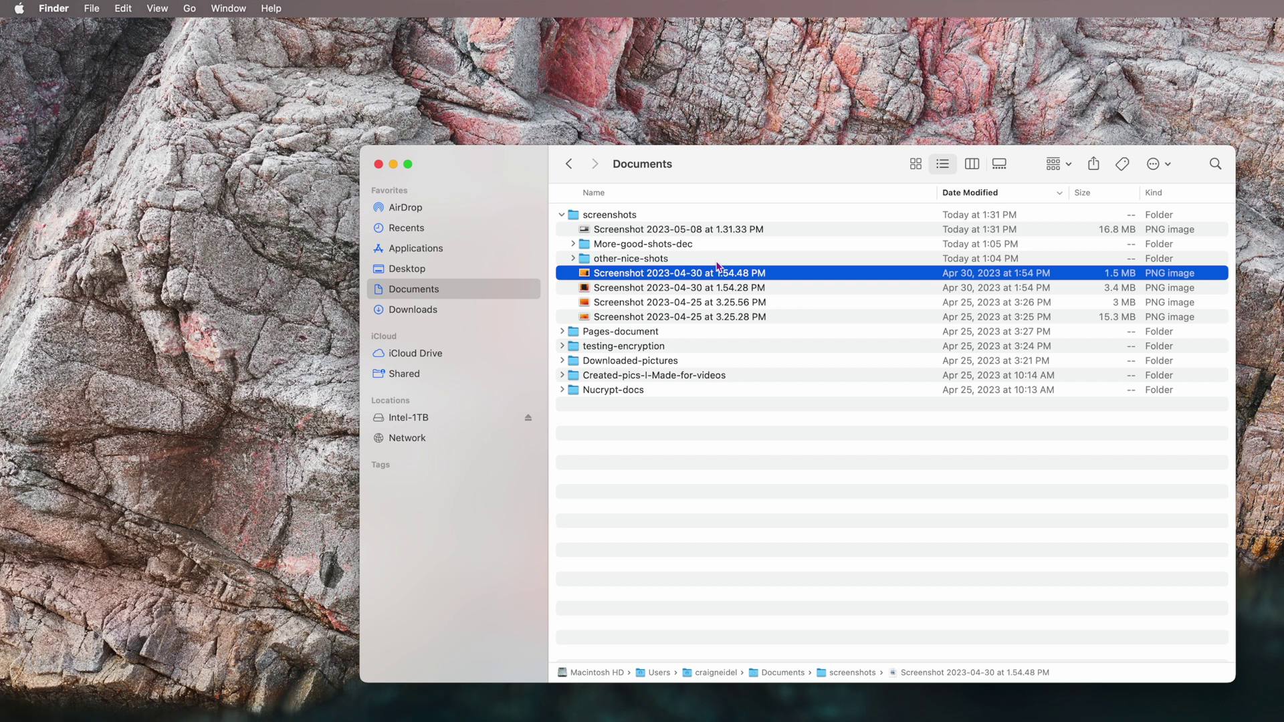
pyautogui.press('Return')
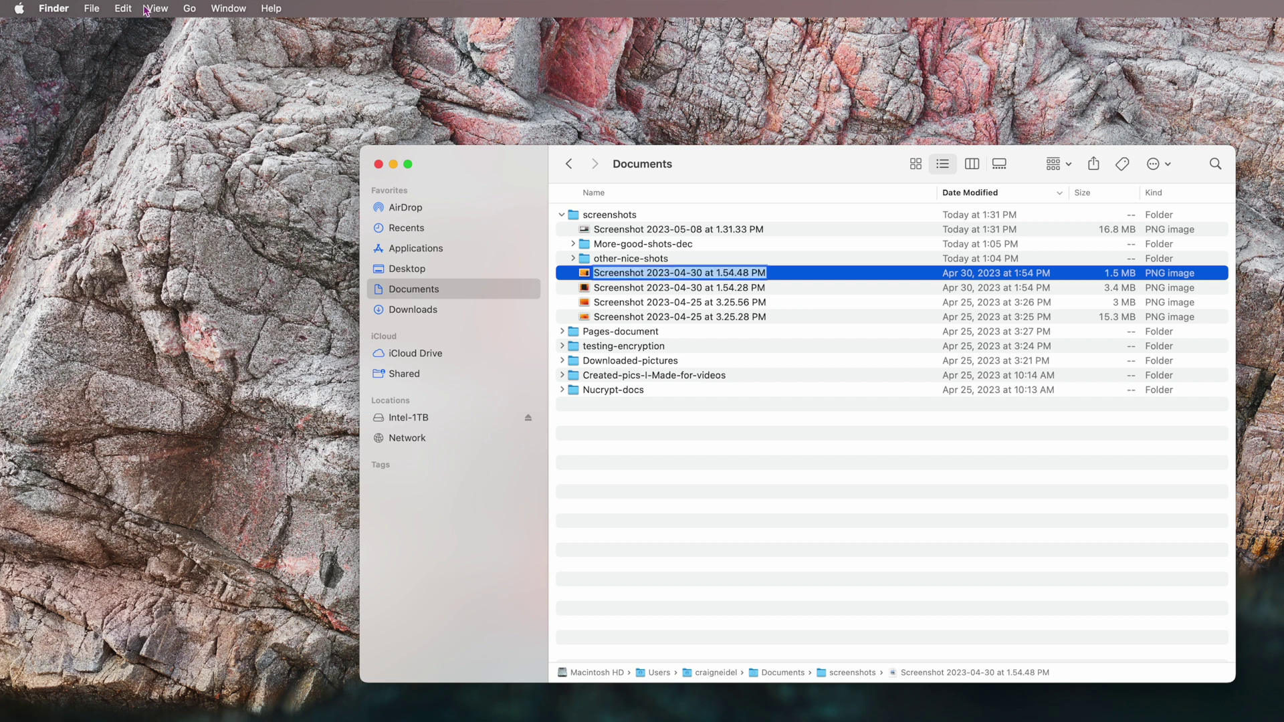
pyautogui.click(134, 14)
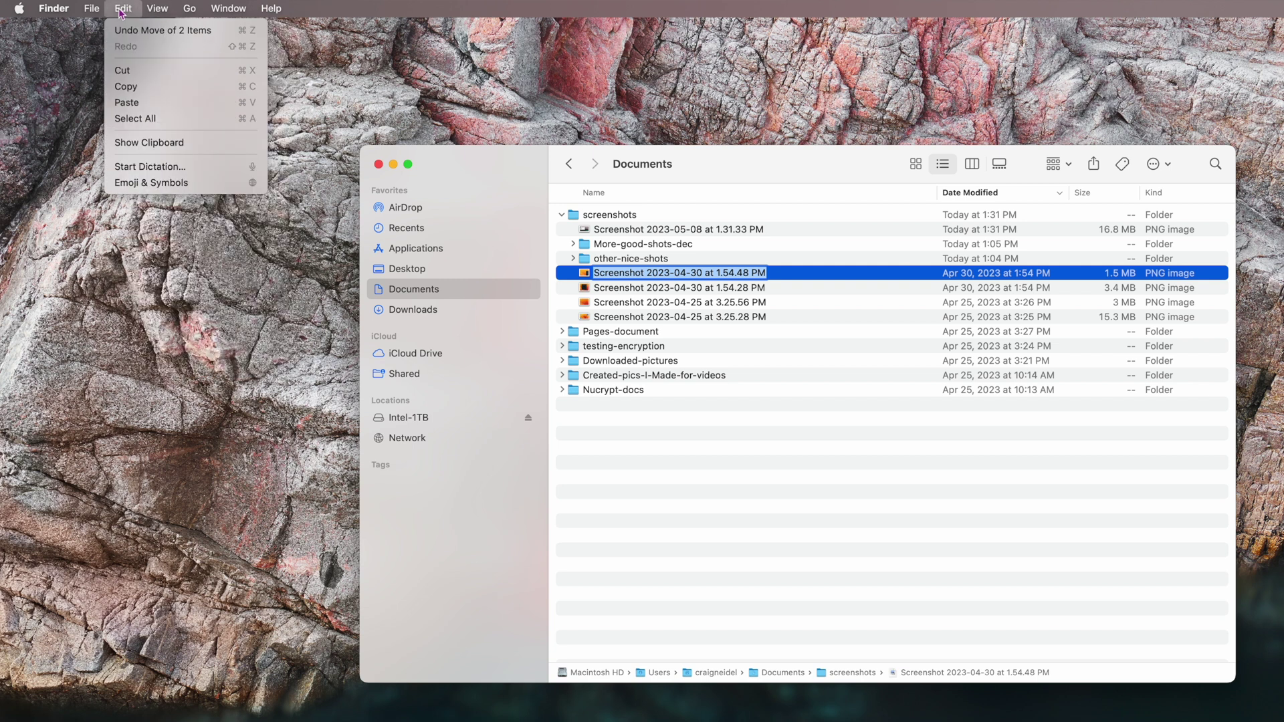
pyautogui.moveTo(97, 12)
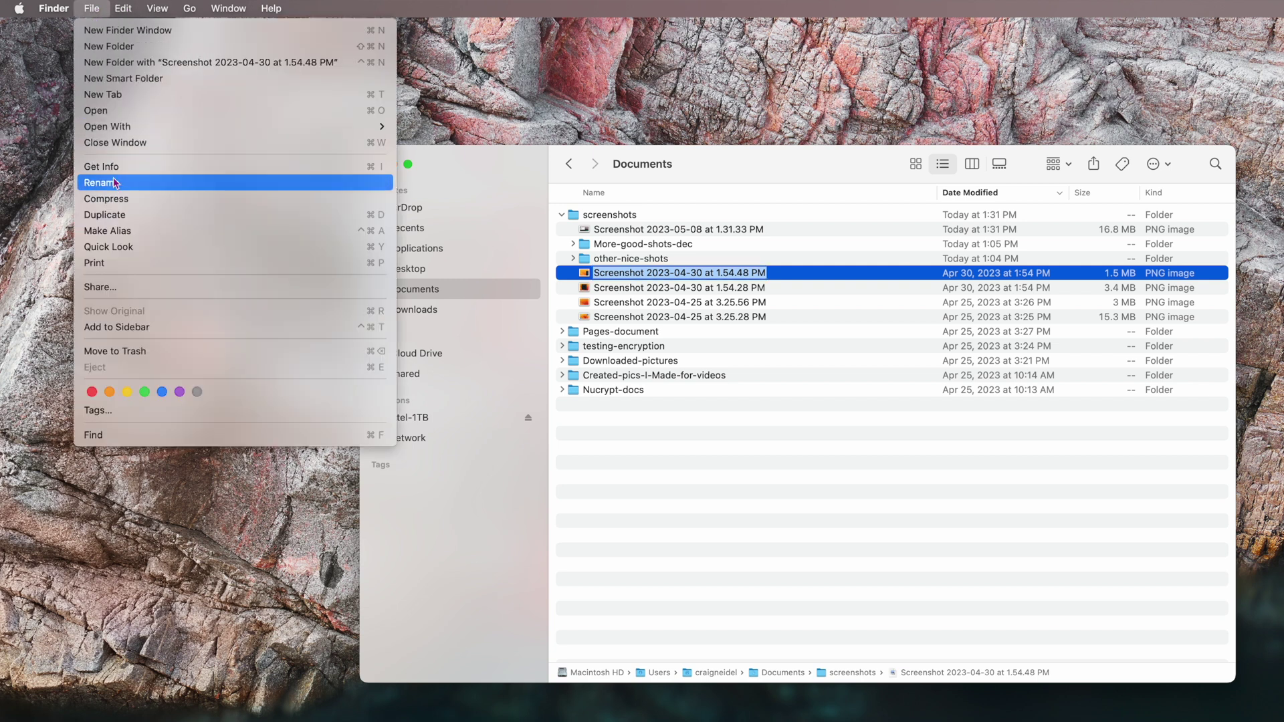
# Step: Rename the 3.25.56 PM screenshot to 'this'
pyautogui.click(733, 163)
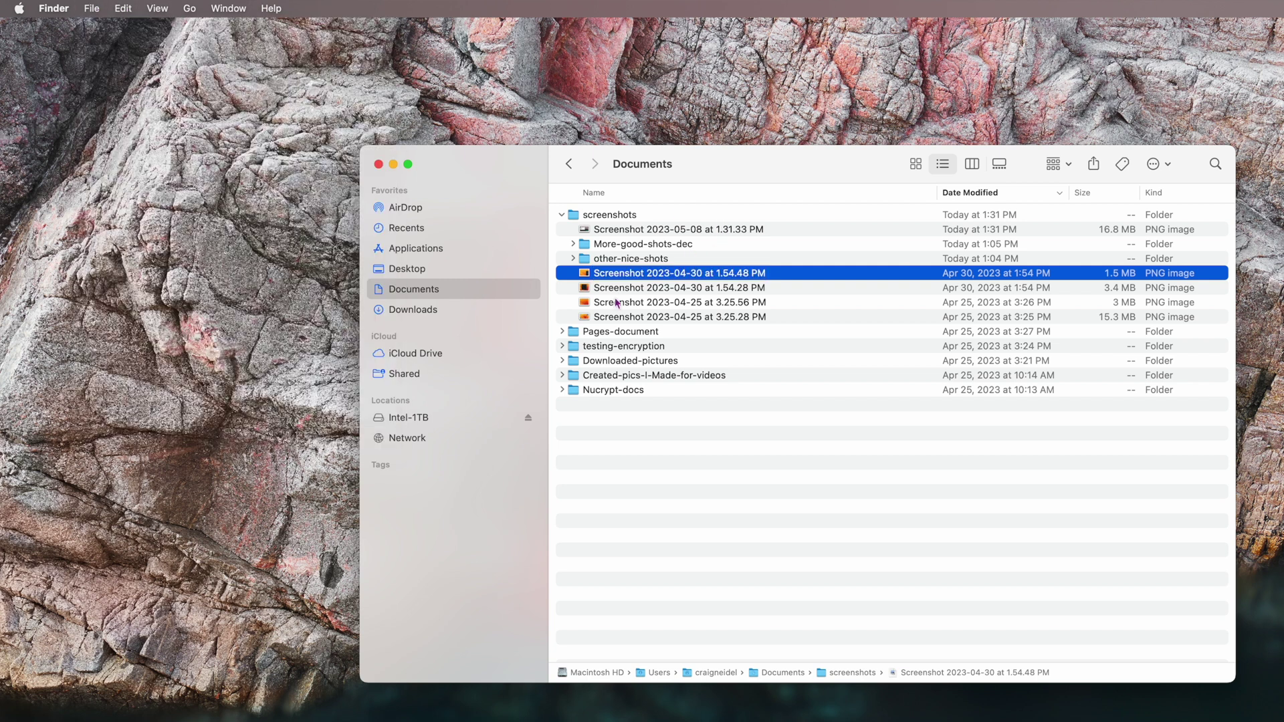
pyautogui.click(629, 307)
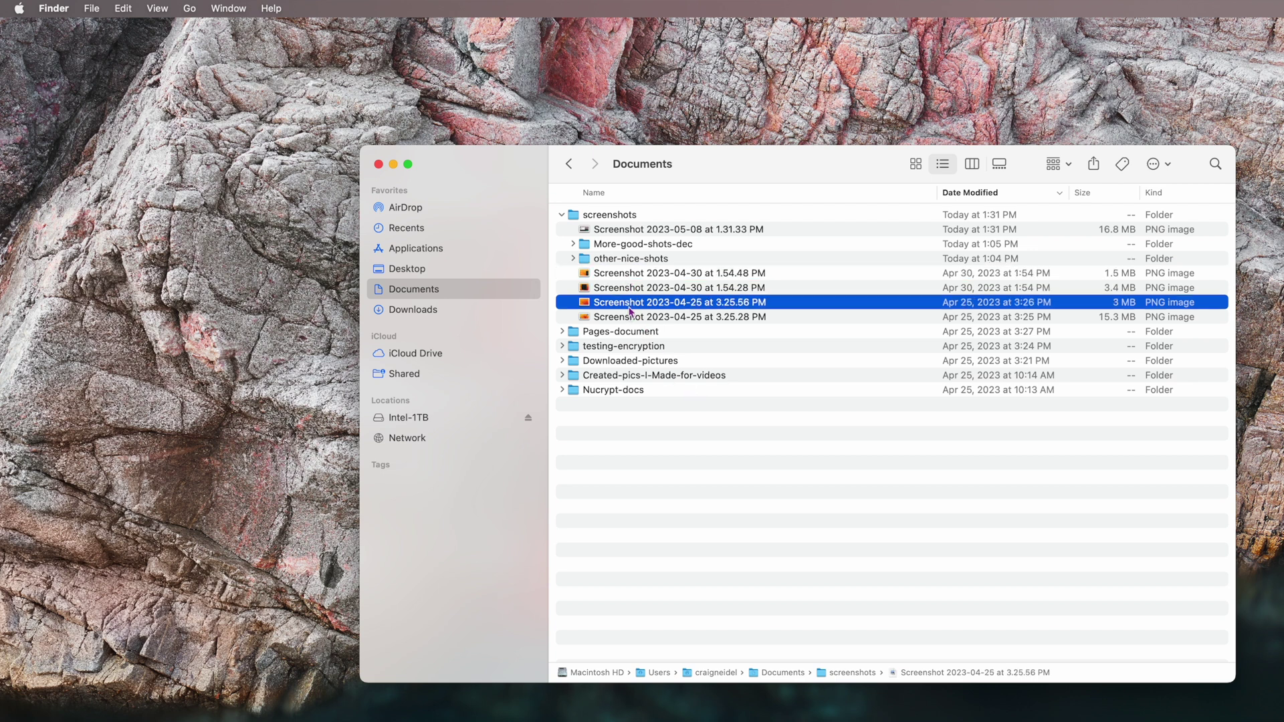
pyautogui.click(629, 305)
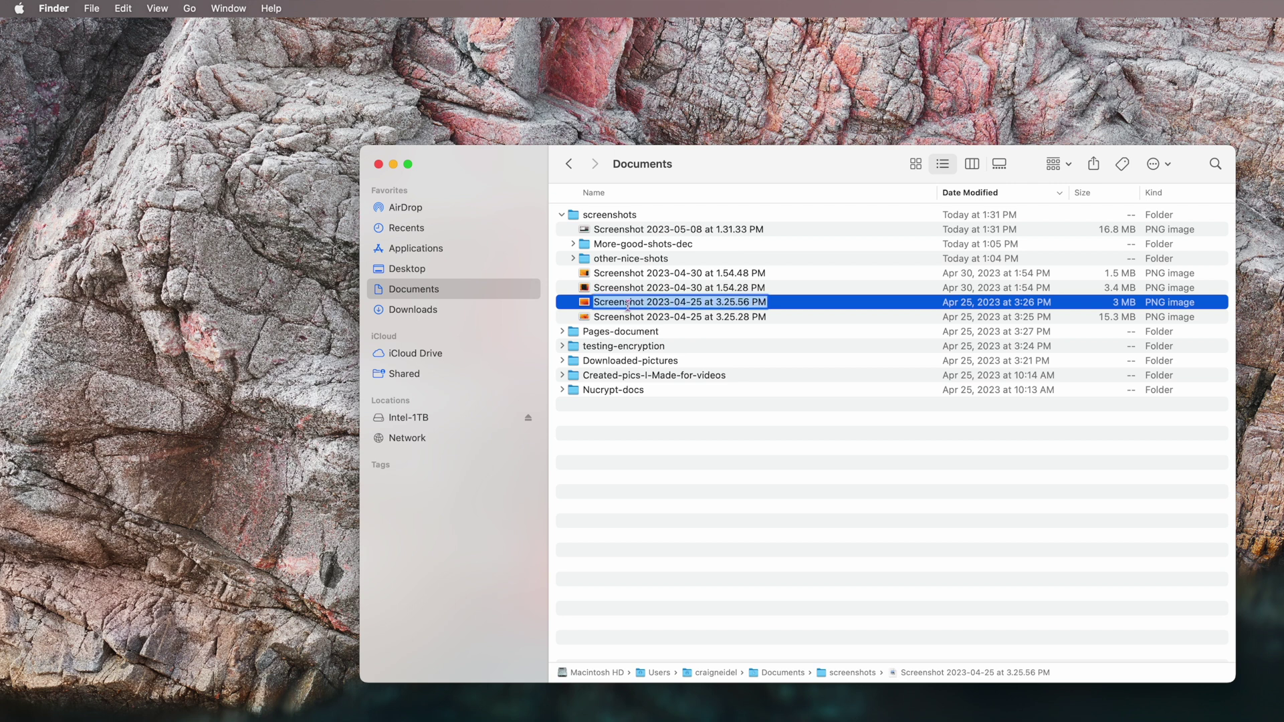
pyautogui.write('this')
pyautogui.press('Return')
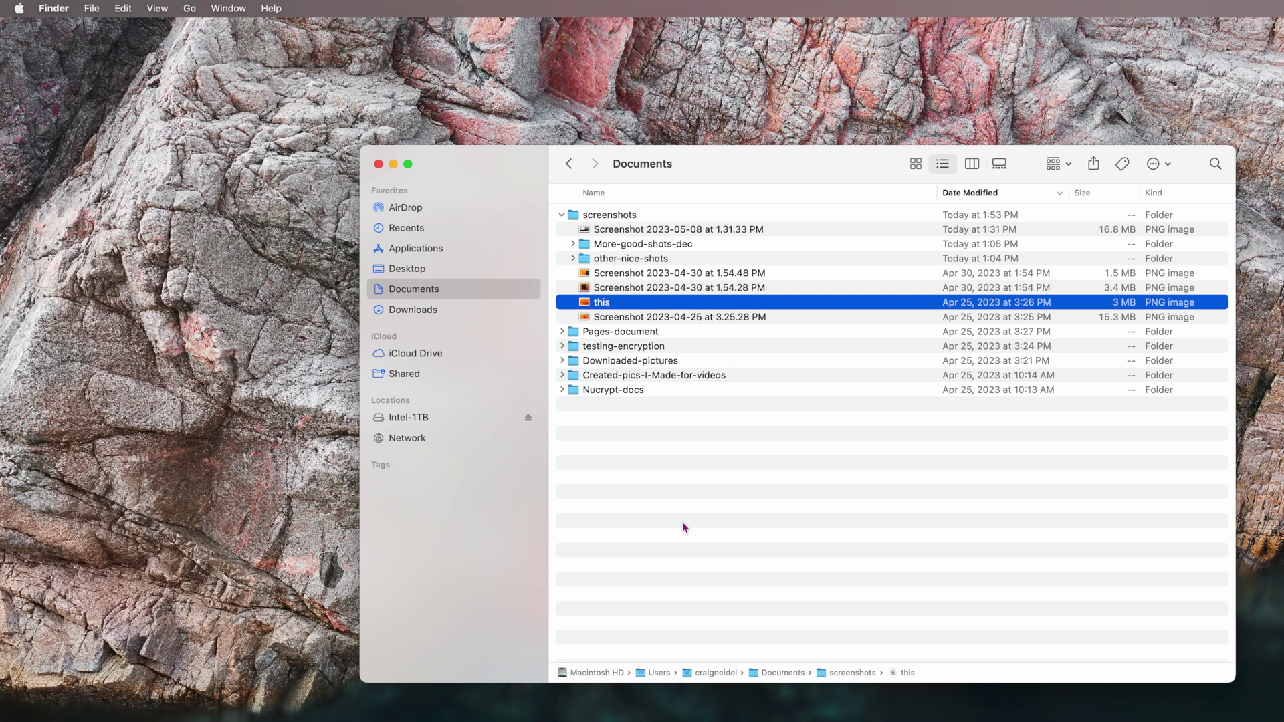
# Step: Rename the 'this' file again to 'This-screenshot'
pyautogui.click(640, 291)
pyautogui.click(639, 306)
pyautogui.press('Return')
pyautogui.write('This-screenshot')
pyautogui.press('Return')
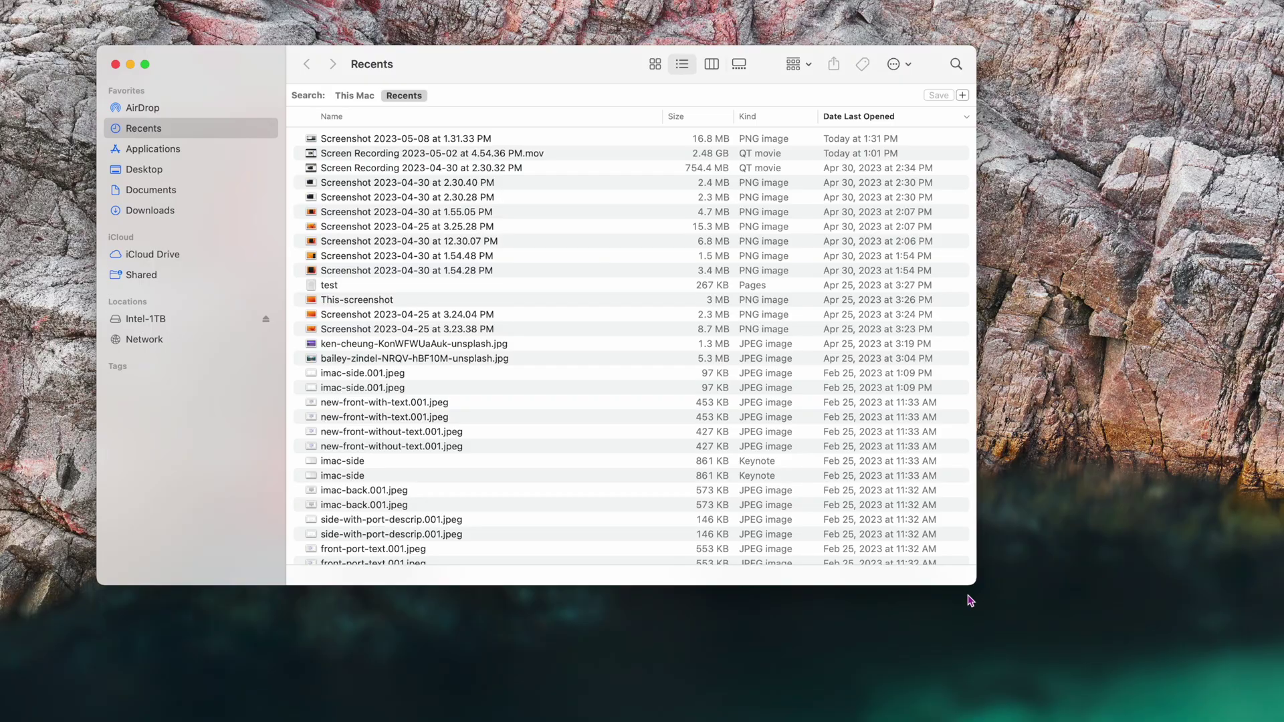
pyautogui.moveTo(976, 584); pyautogui.dragTo(1181, 689)
pyautogui.scroll(-5, 763, 459)
pyautogui.scroll(5, 763, 460)
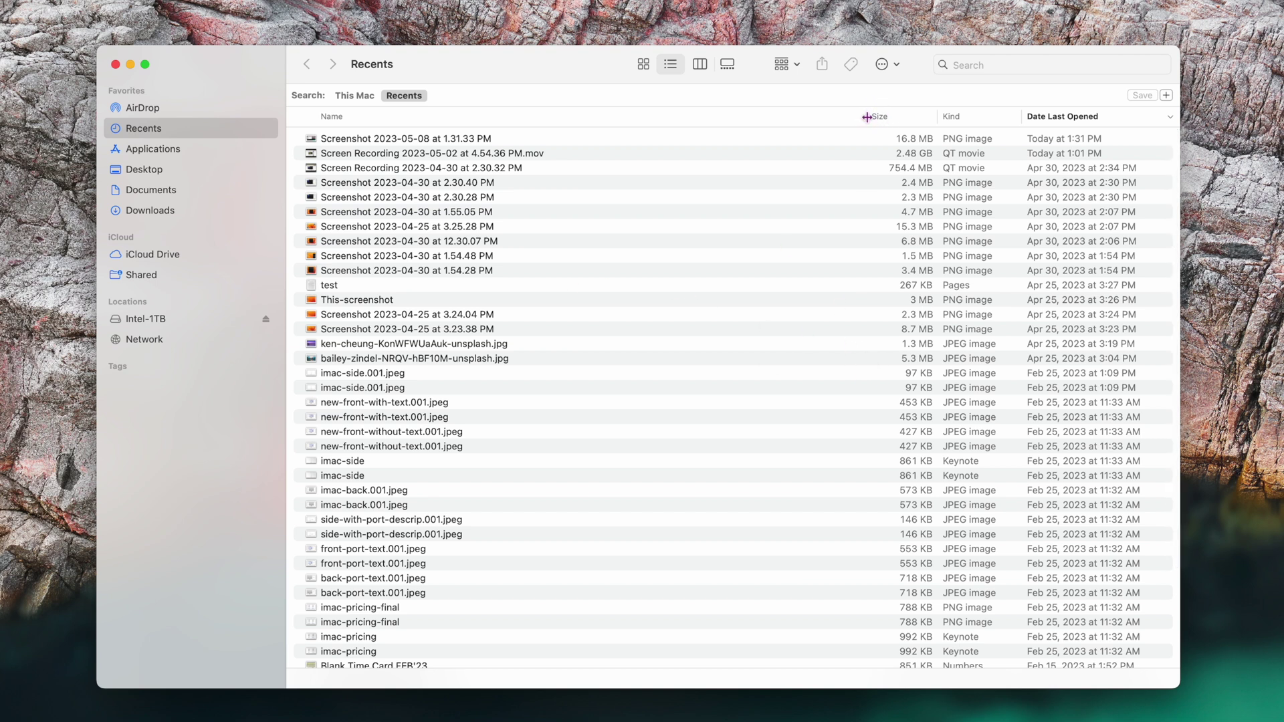
pyautogui.moveTo(867, 117); pyautogui.dragTo(760, 122)
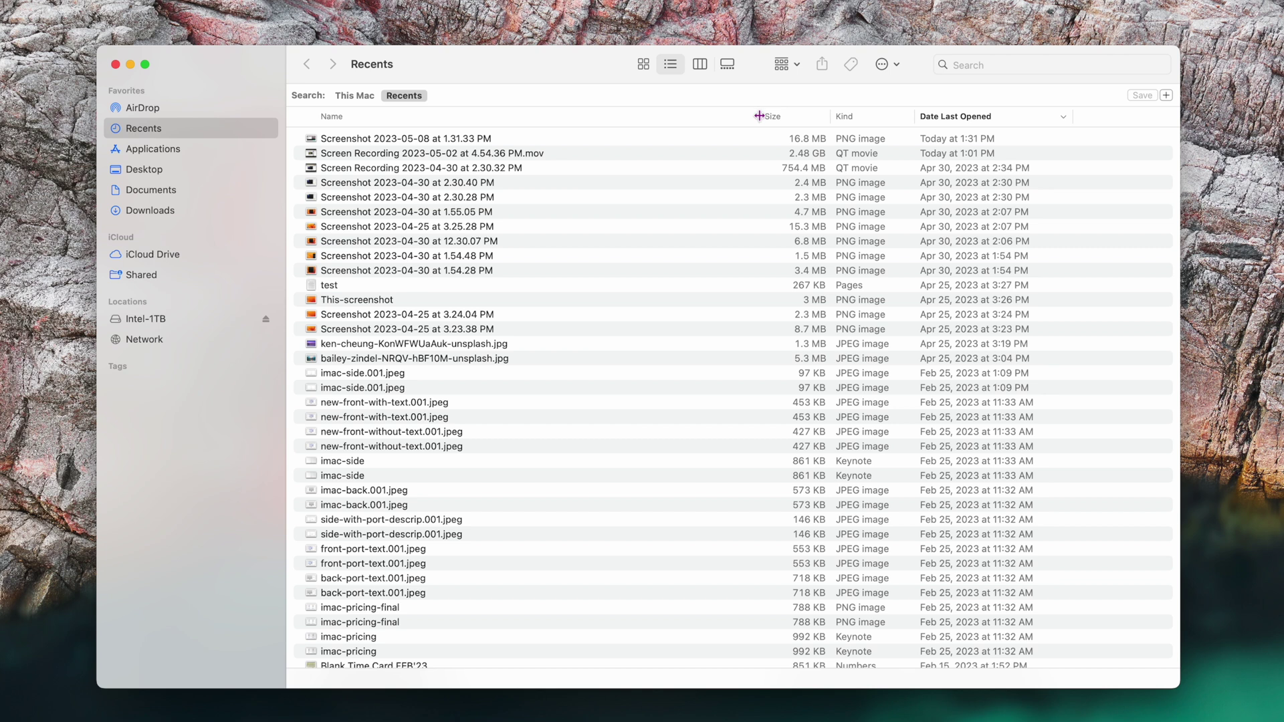
pyautogui.doubleClick(759, 115)
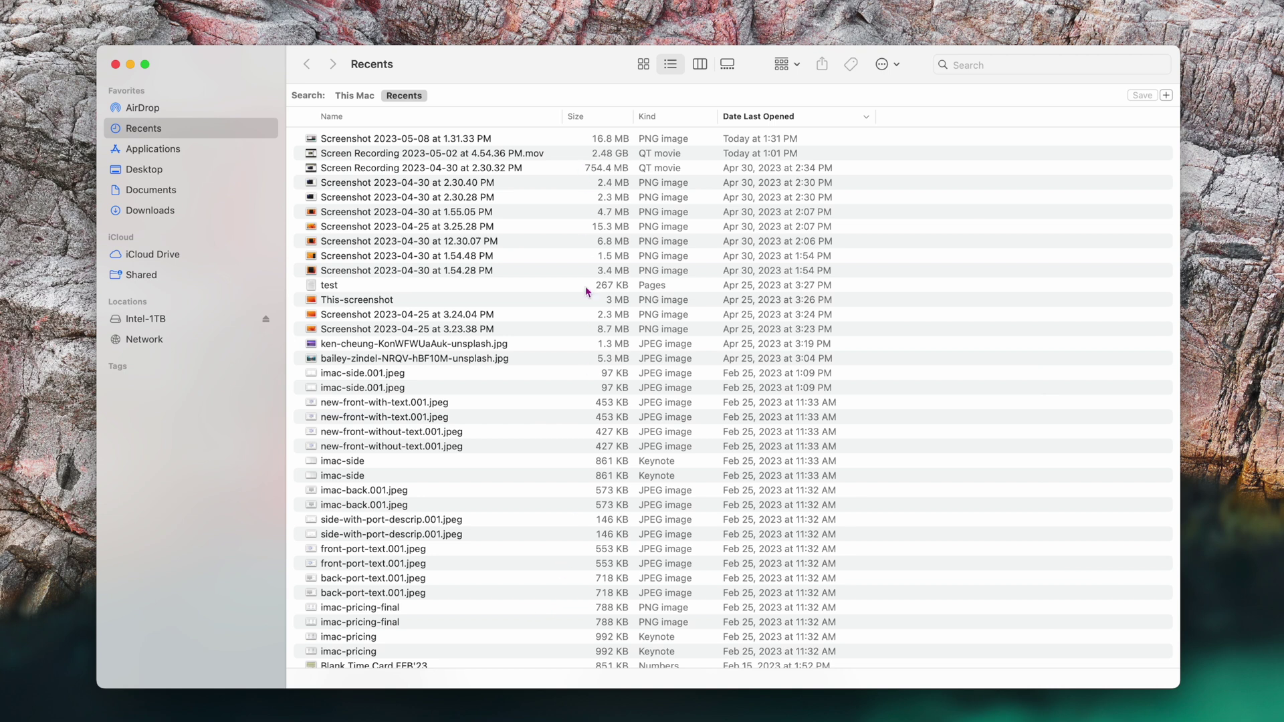
pyautogui.scroll(-5, 586, 292)
pyautogui.scroll(5, 588, 315)
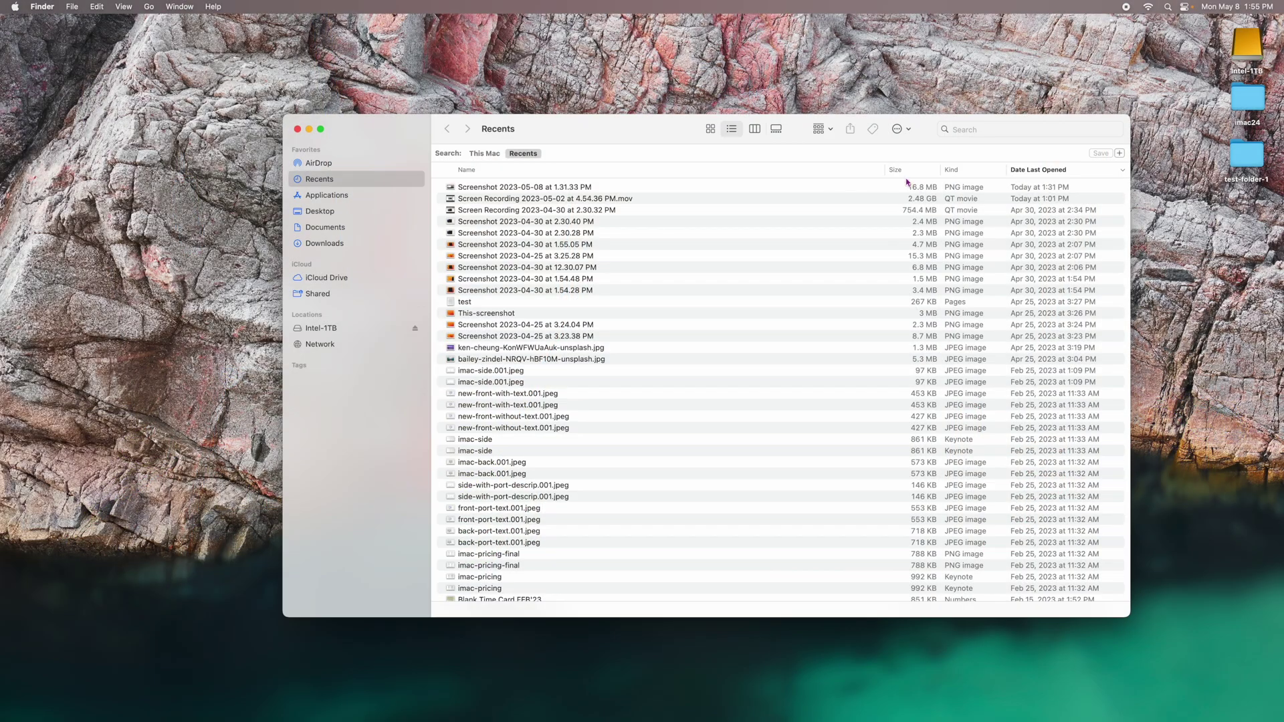
# Step: Auto-fit the Name column, move the window, and select several screenshots to see their folder paths
pyautogui.doubleClick(883, 172)
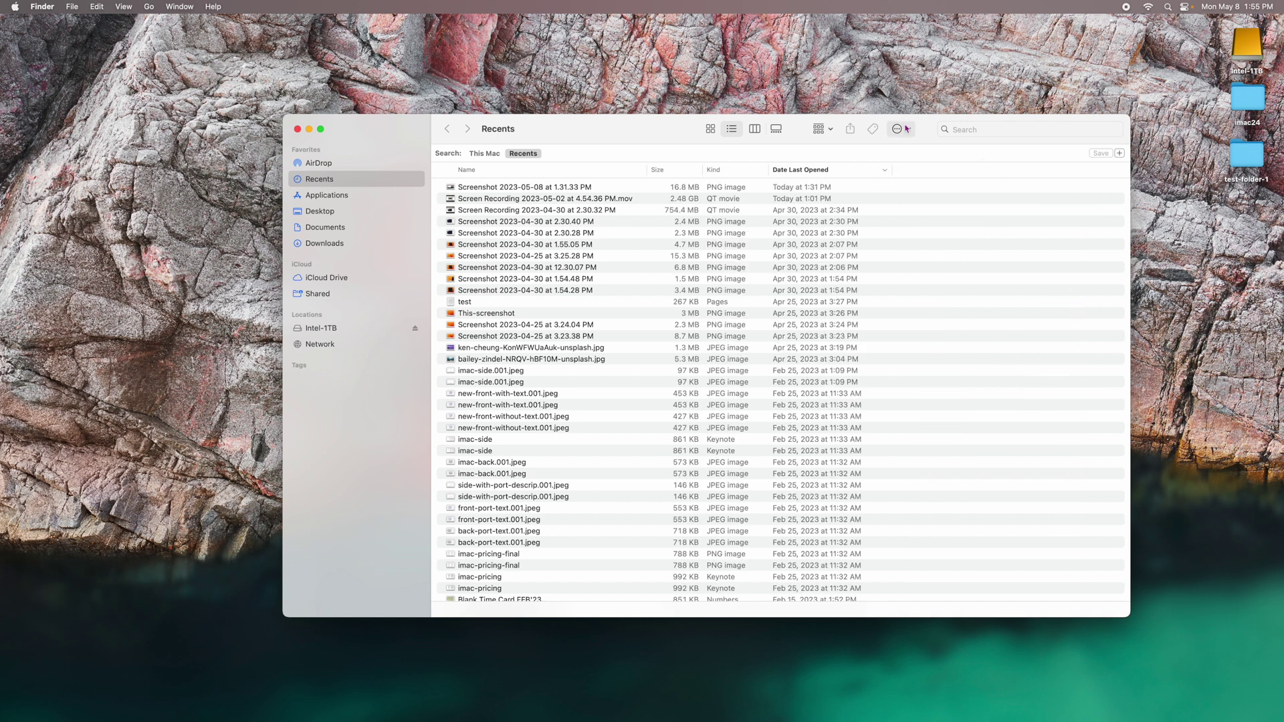
pyautogui.moveTo(928, 127); pyautogui.dragTo(904, 94)
pyautogui.click(504, 182)
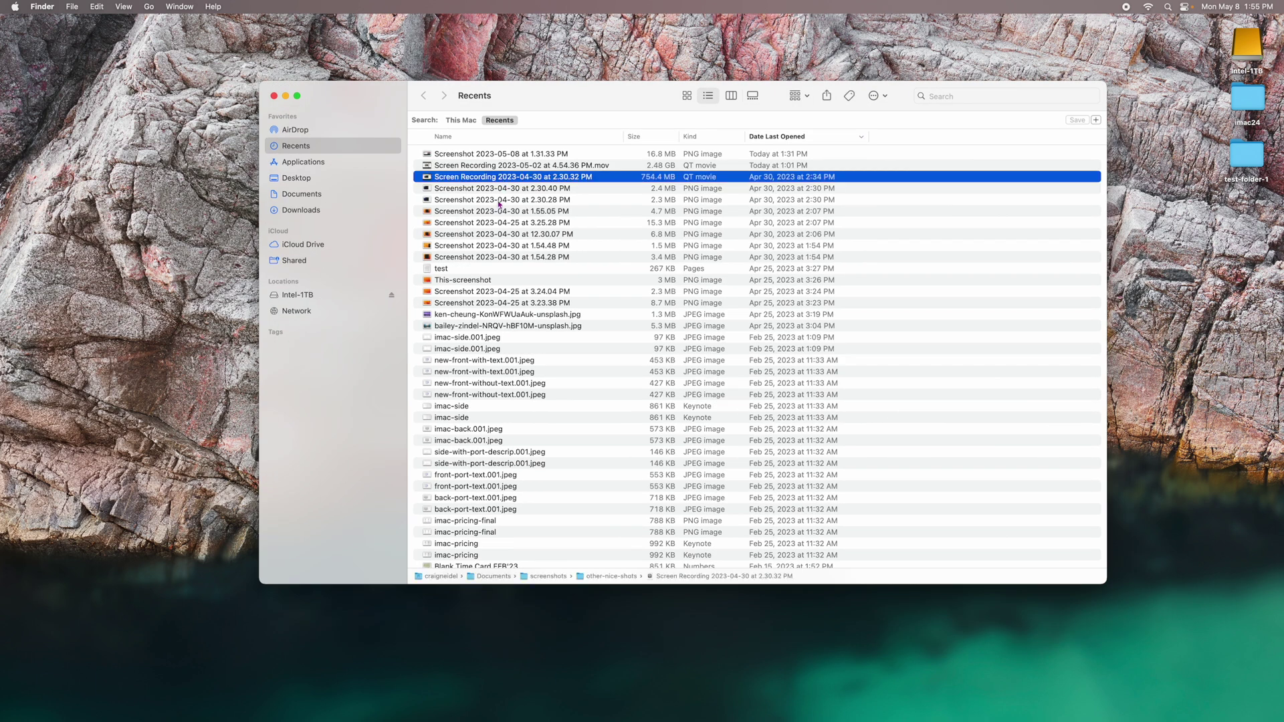
pyautogui.click(501, 199)
pyautogui.click(499, 224)
pyautogui.click(495, 233)
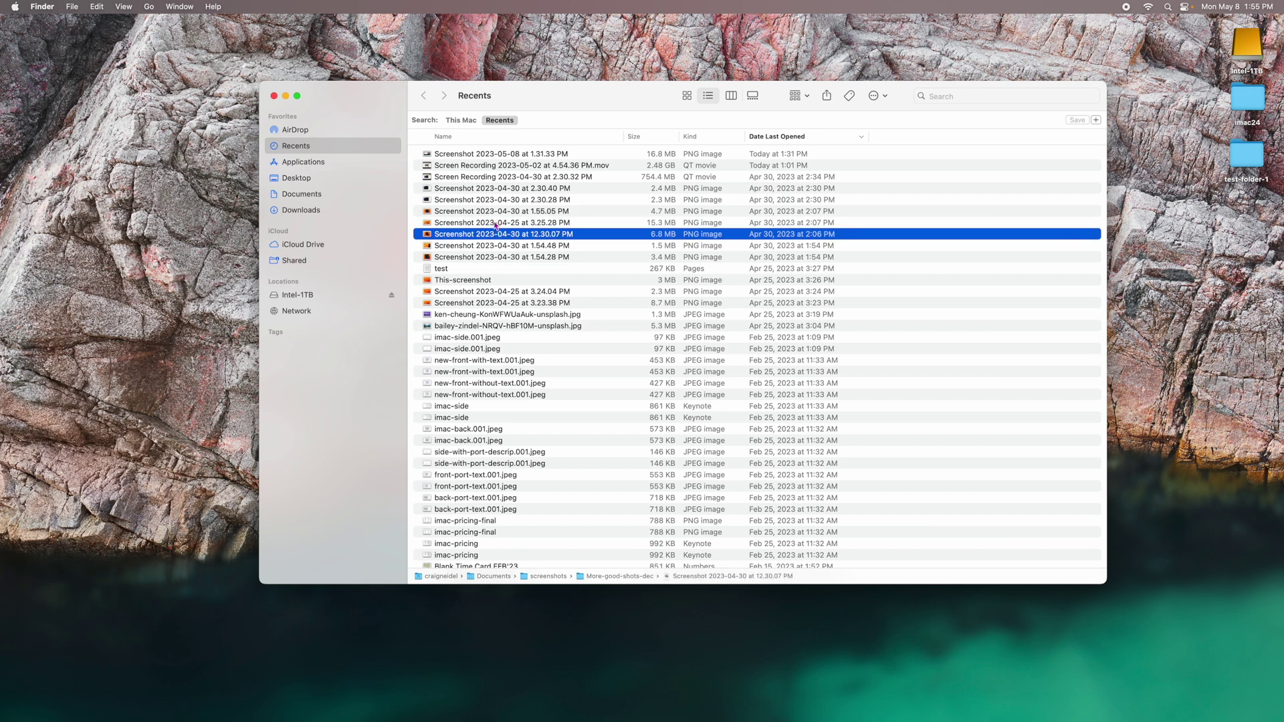
pyautogui.click(495, 223)
pyautogui.click(496, 214)
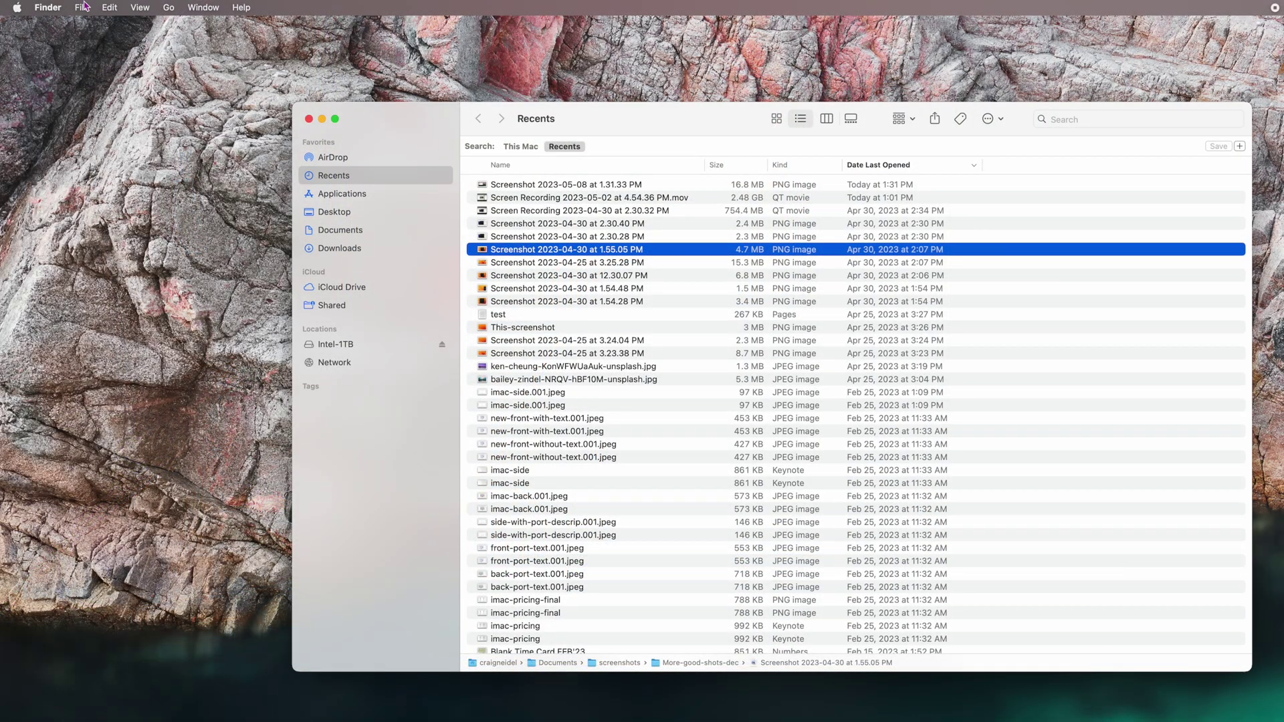
pyautogui.click(137, 8)
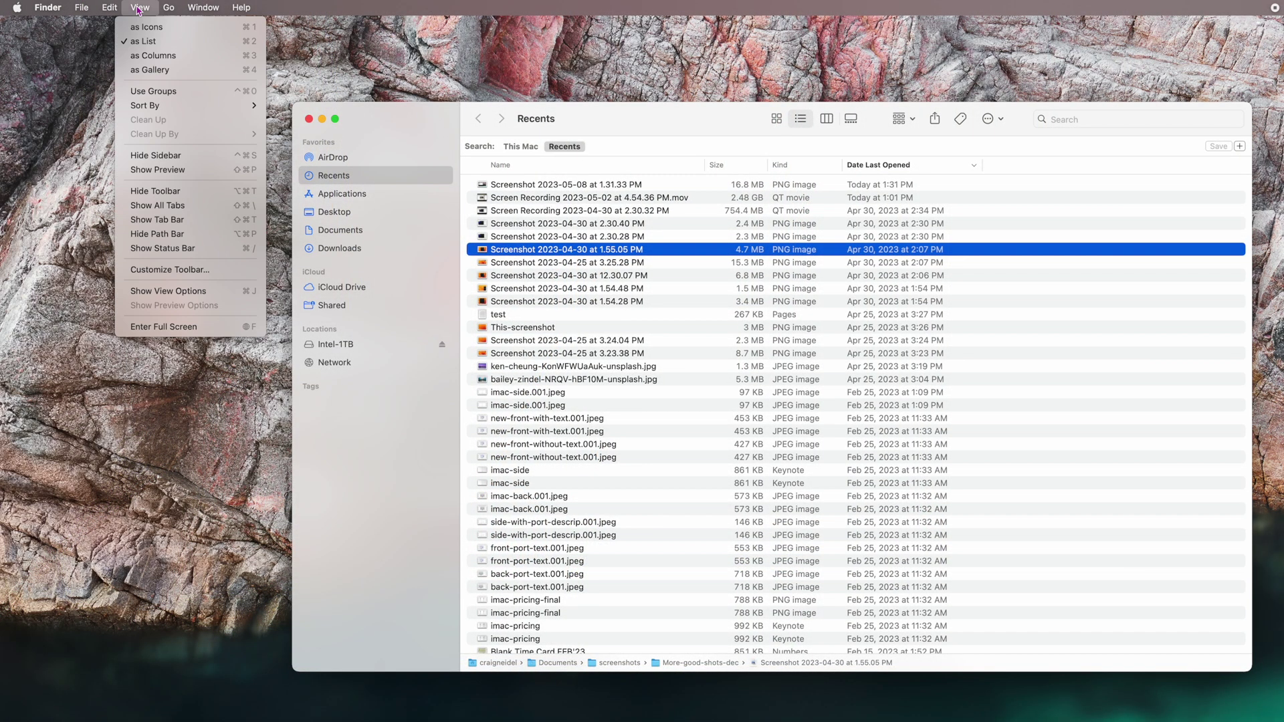
pyautogui.click(175, 172)
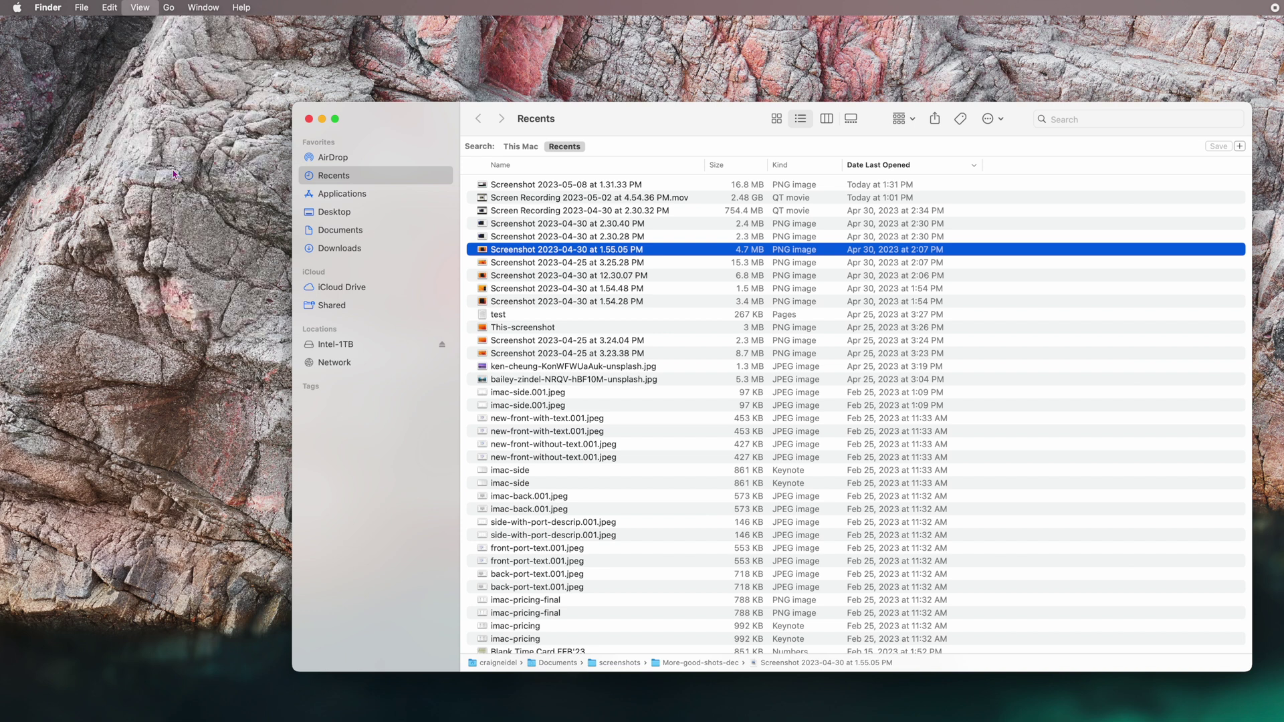
pyautogui.click(524, 262)
pyautogui.click(527, 276)
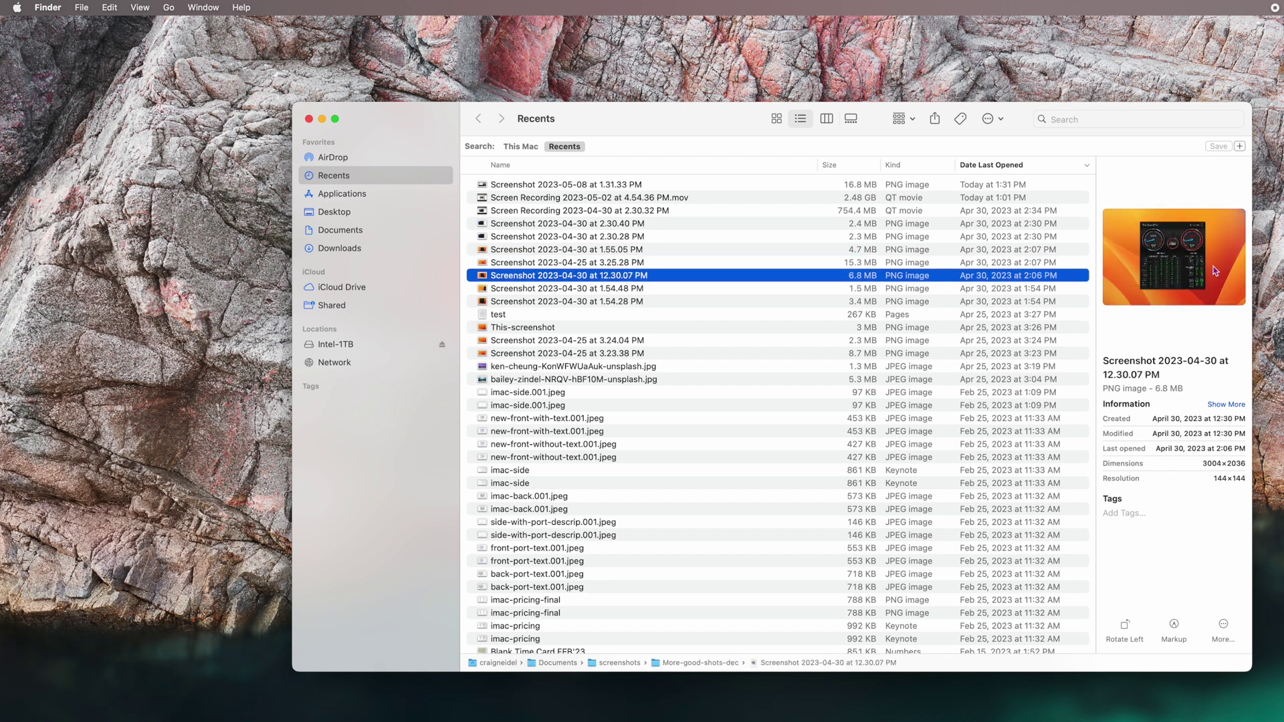
pyautogui.click(543, 497)
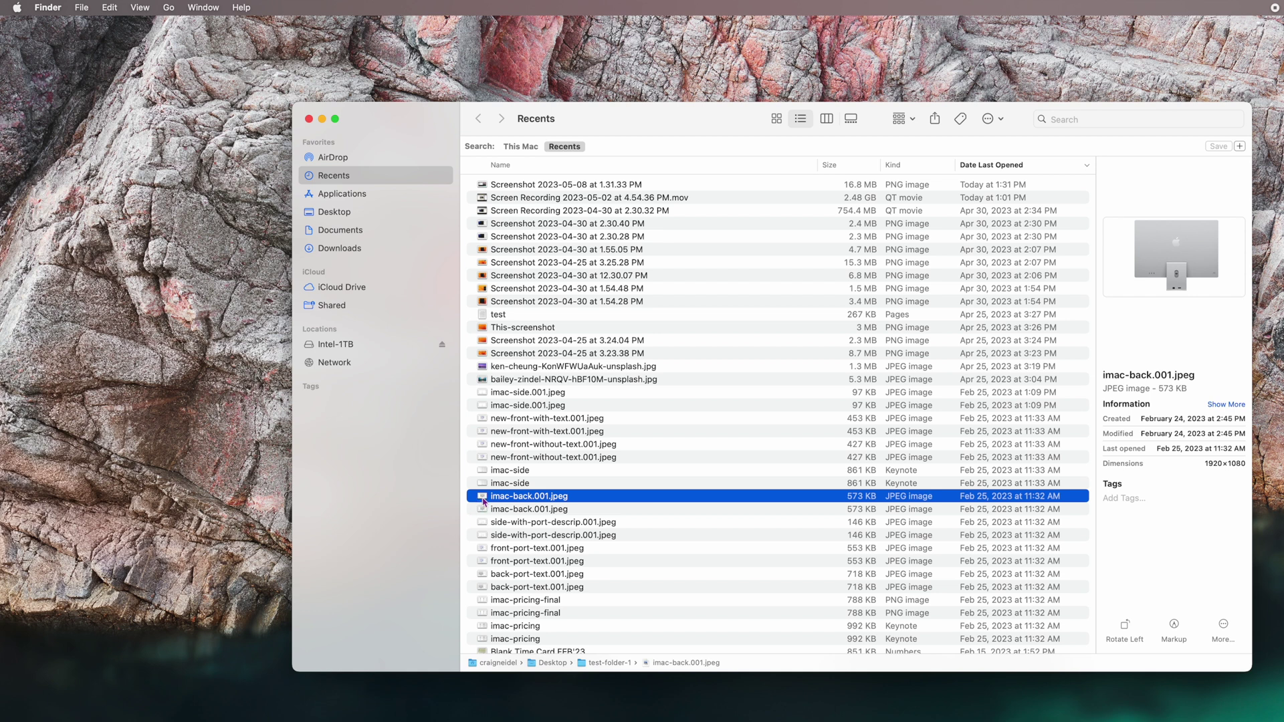
pyautogui.click(530, 536)
pyautogui.click(541, 510)
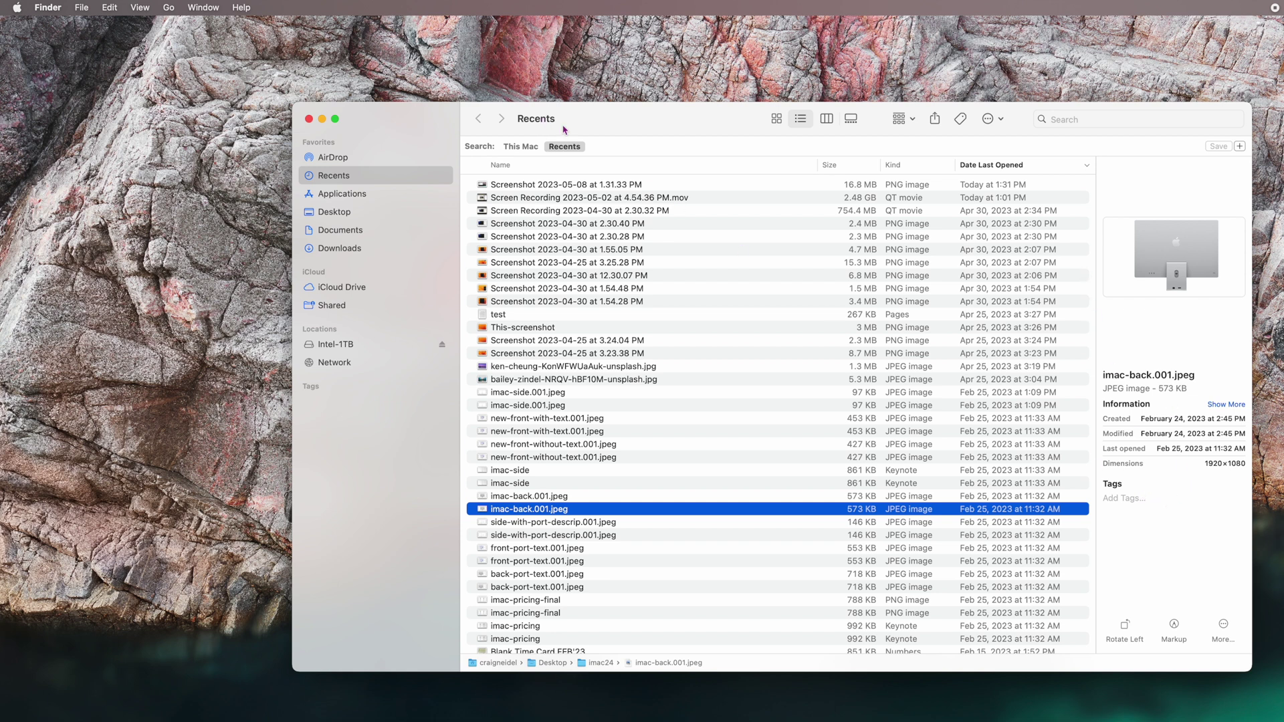
pyautogui.click(141, 9)
pyautogui.click(156, 170)
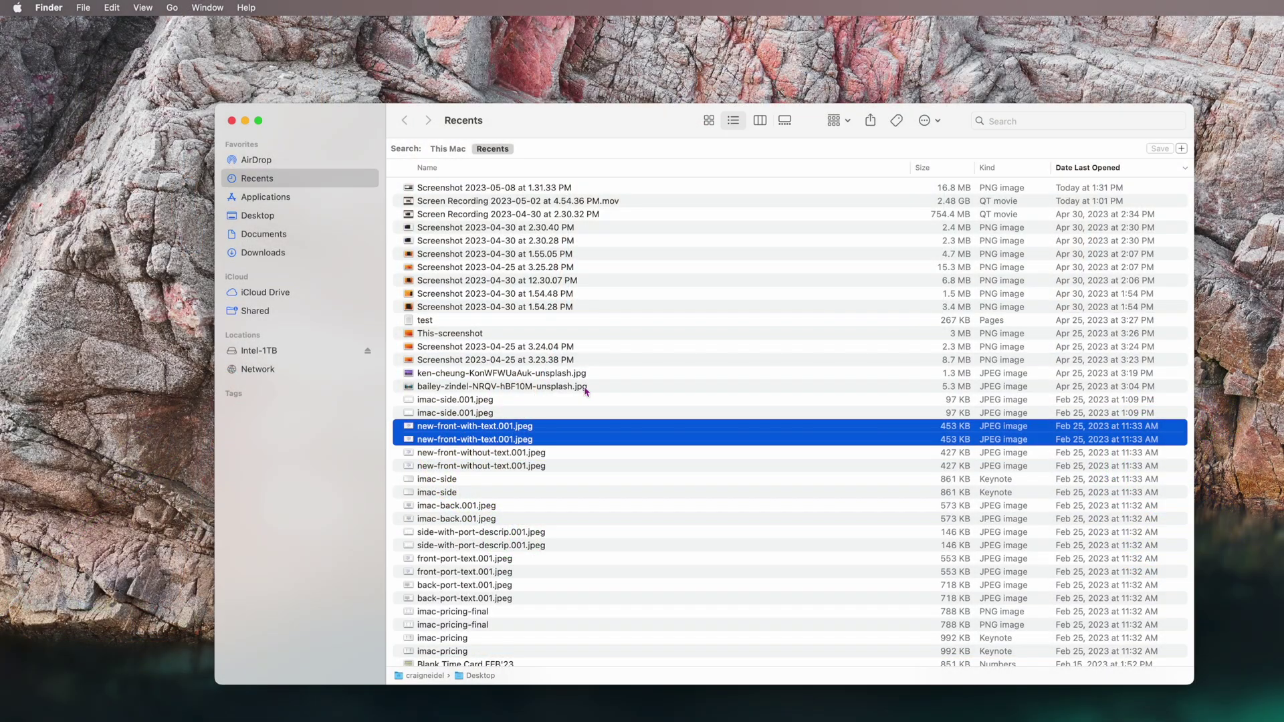
# Step: Copy both new-front-with-text.001.jpeg files from the context menu and again with Edit > Copy 2 Items
pyautogui.rightClick(467, 431)
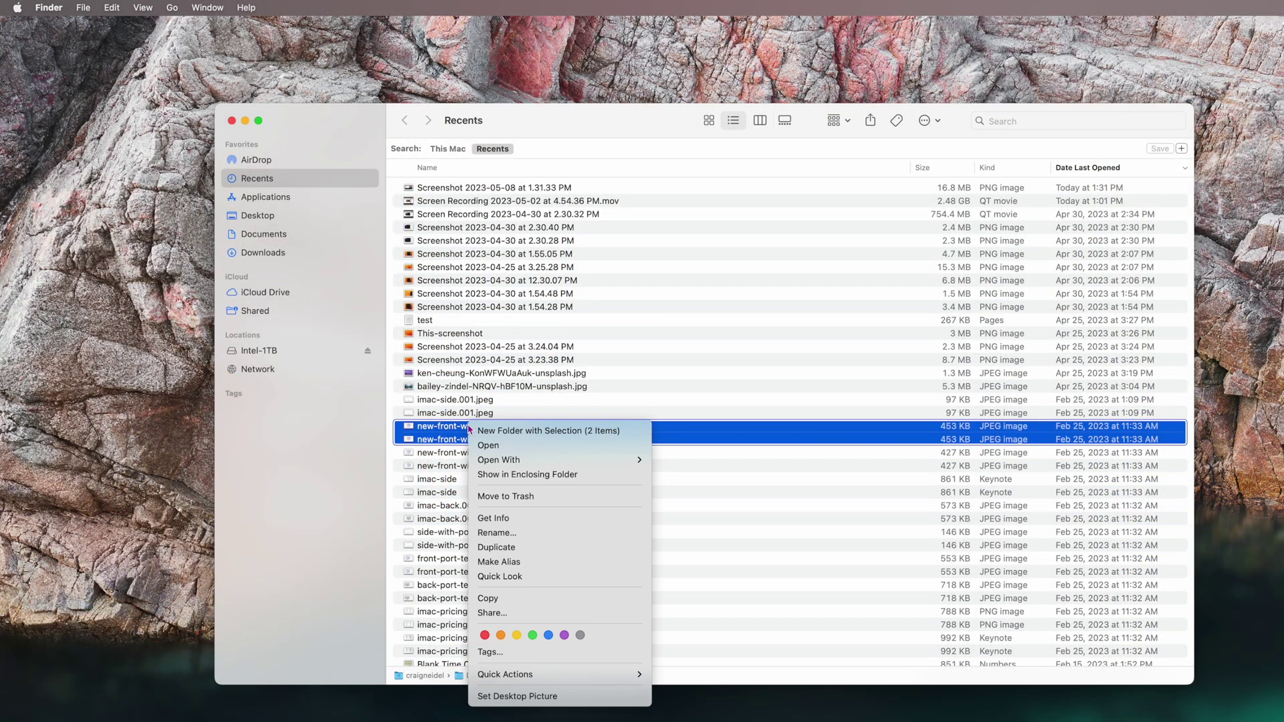
pyautogui.click(522, 600)
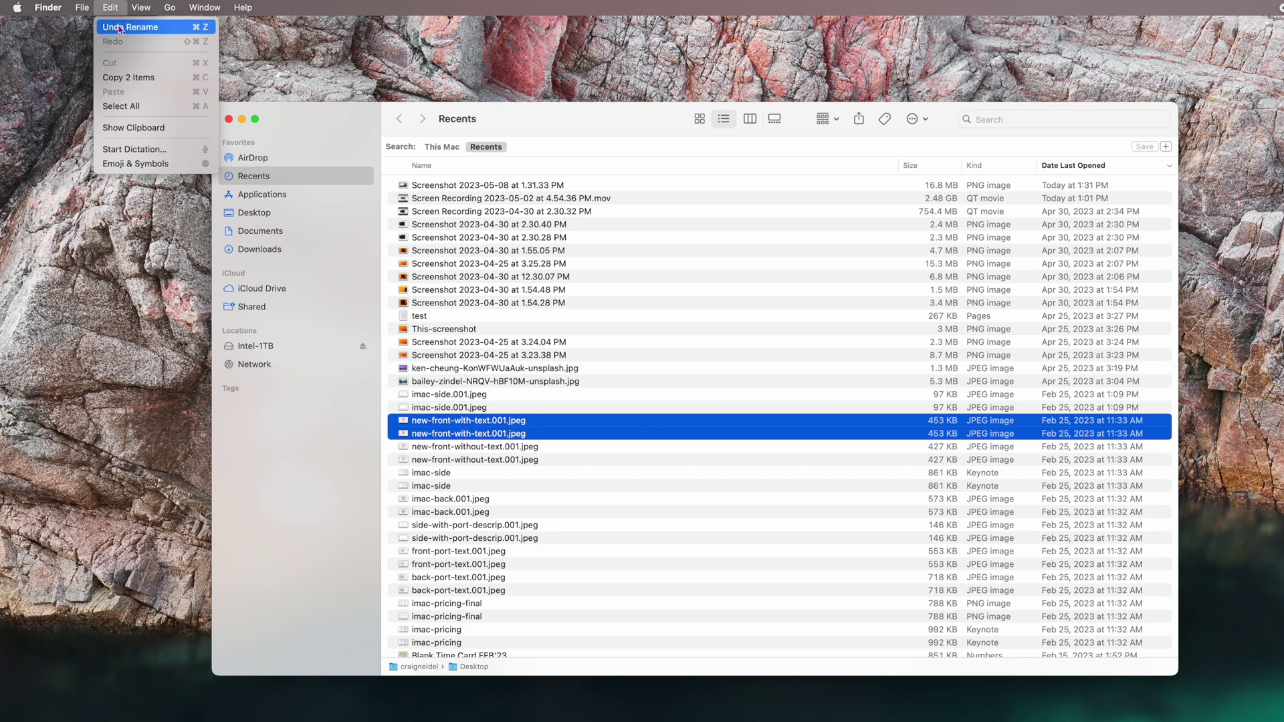
pyautogui.click(144, 79)
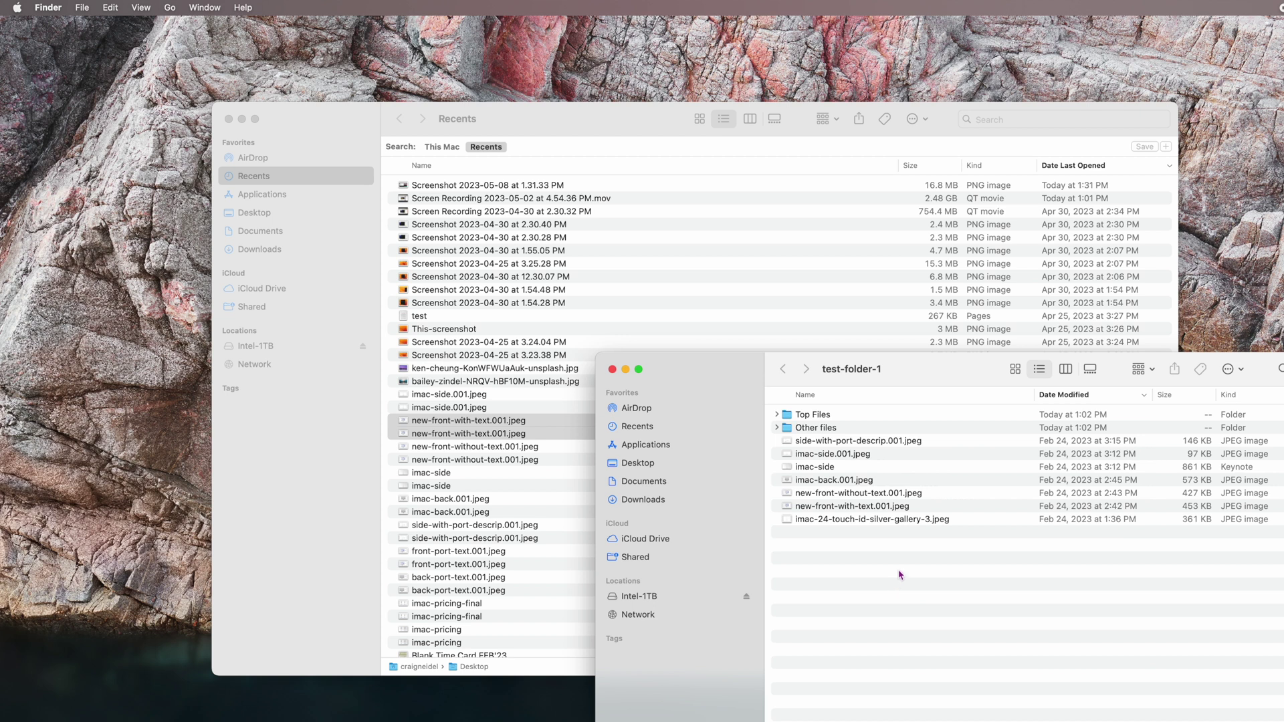
# Step: In test-folder-1, reveal the hidden 'Move 2 Items Here' command by holding Option in the Edit menu
pyautogui.rightClick(900, 576)
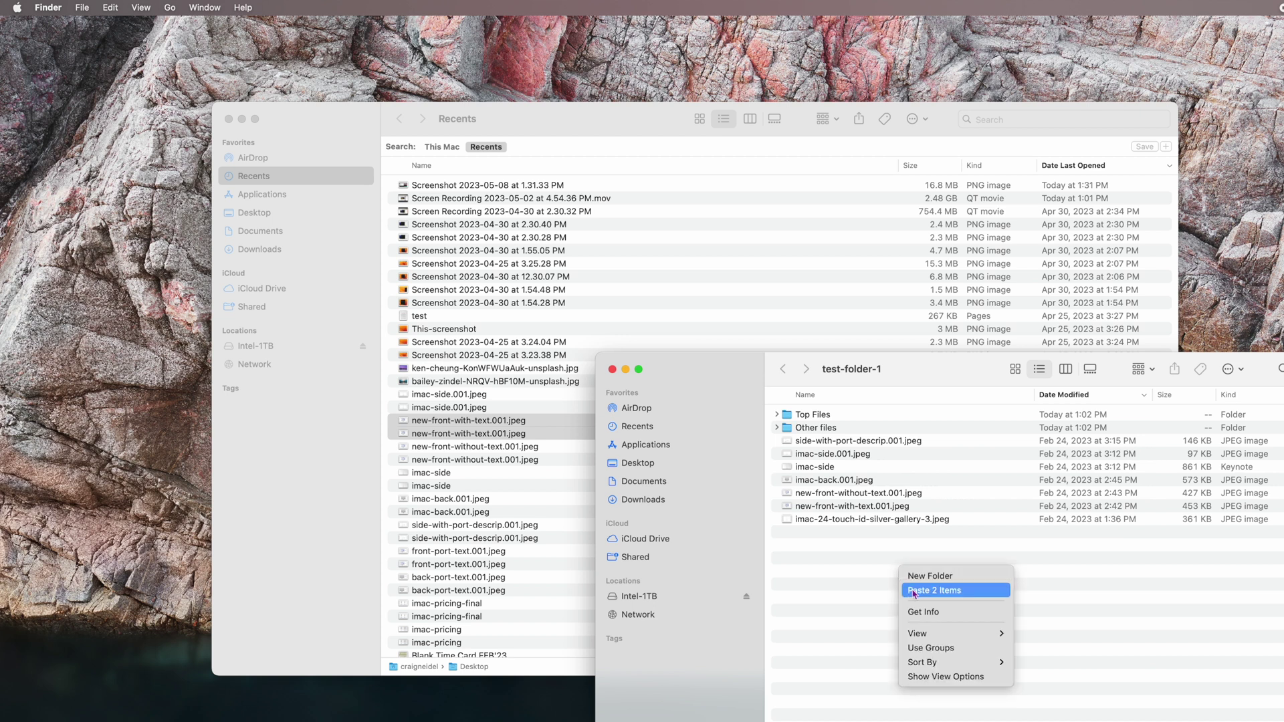
pyautogui.click(836, 594)
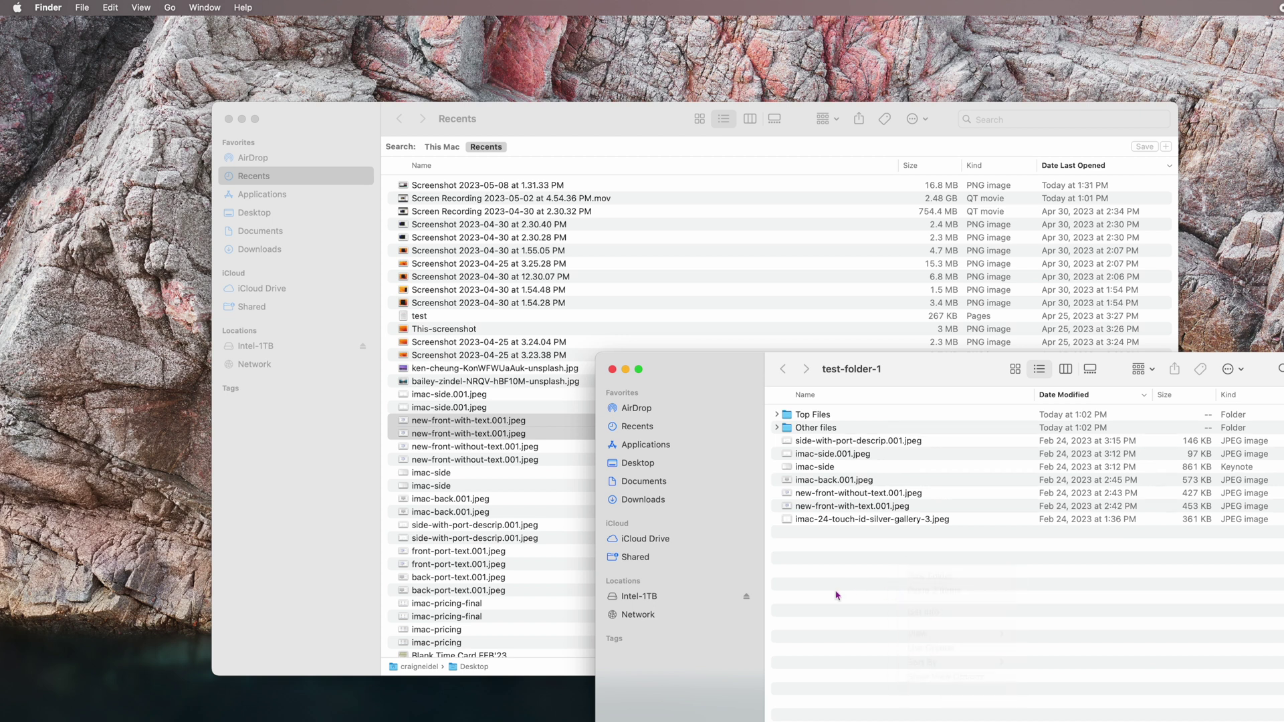
pyautogui.click(111, 8)
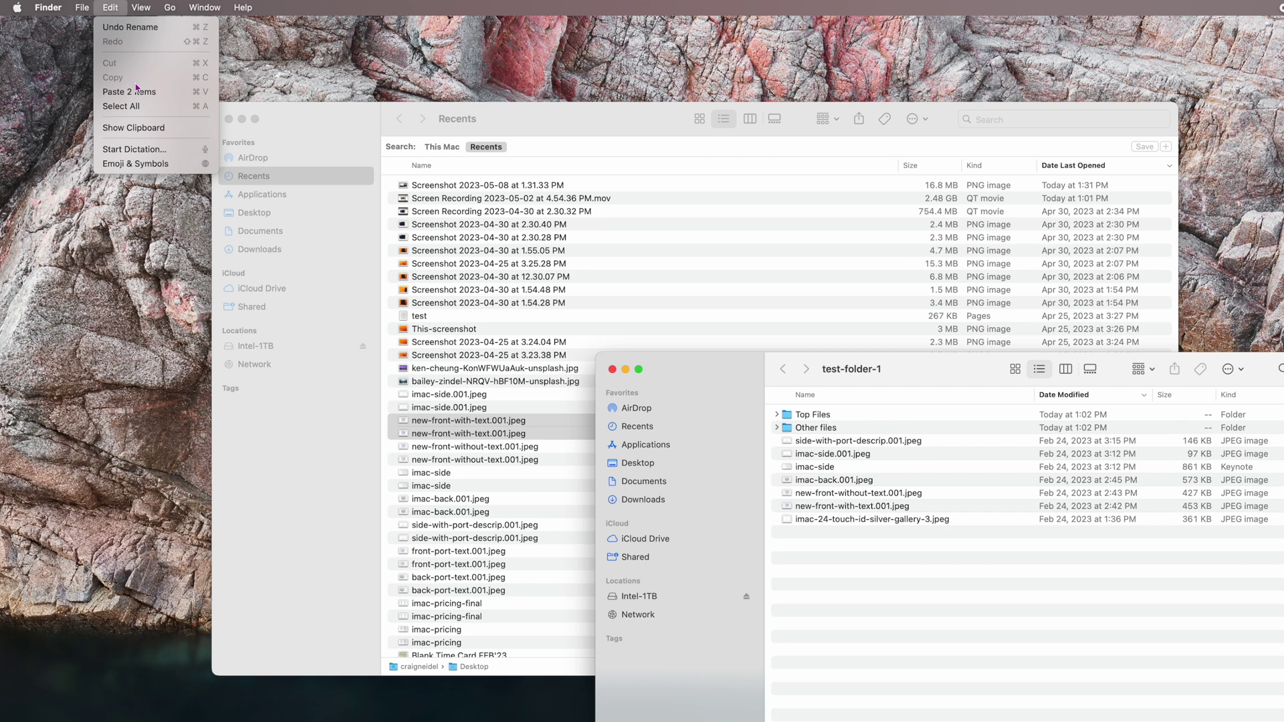
pyautogui.press('alt')
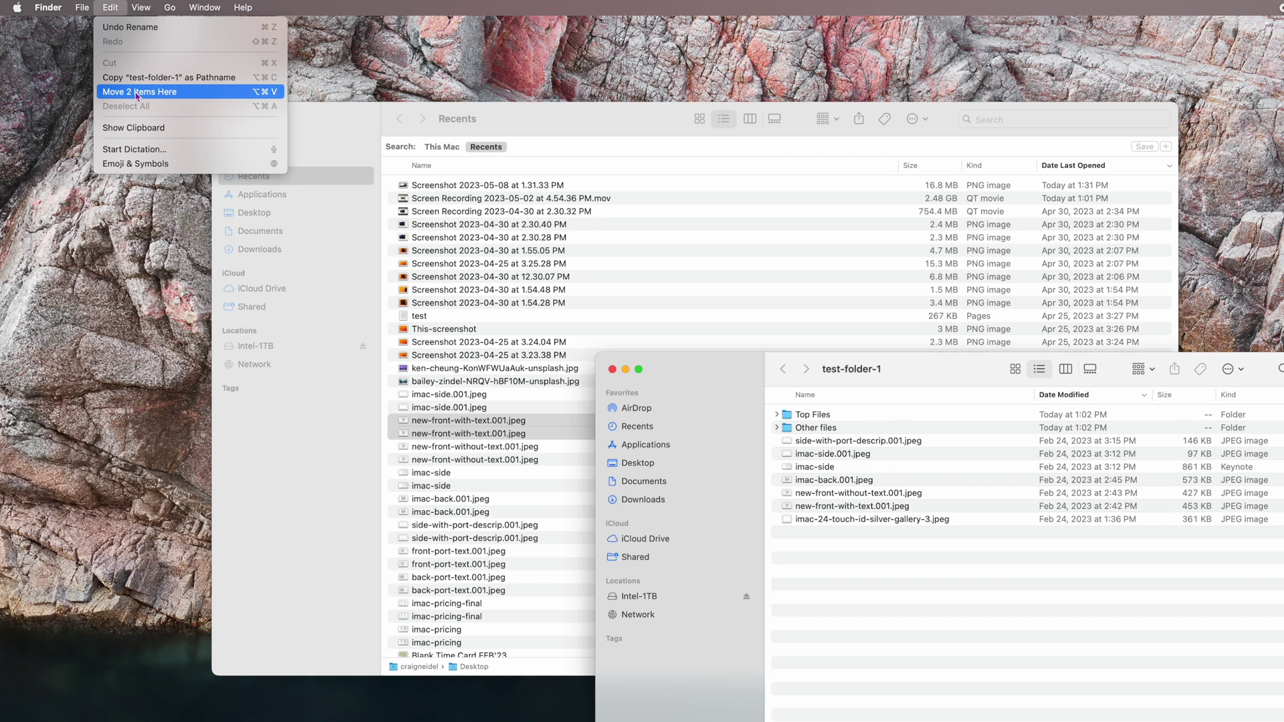
pyautogui.press('alt')
pyautogui.press('alt')
pyautogui.press('alt')
pyautogui.press('alt')
pyautogui.press('alt')
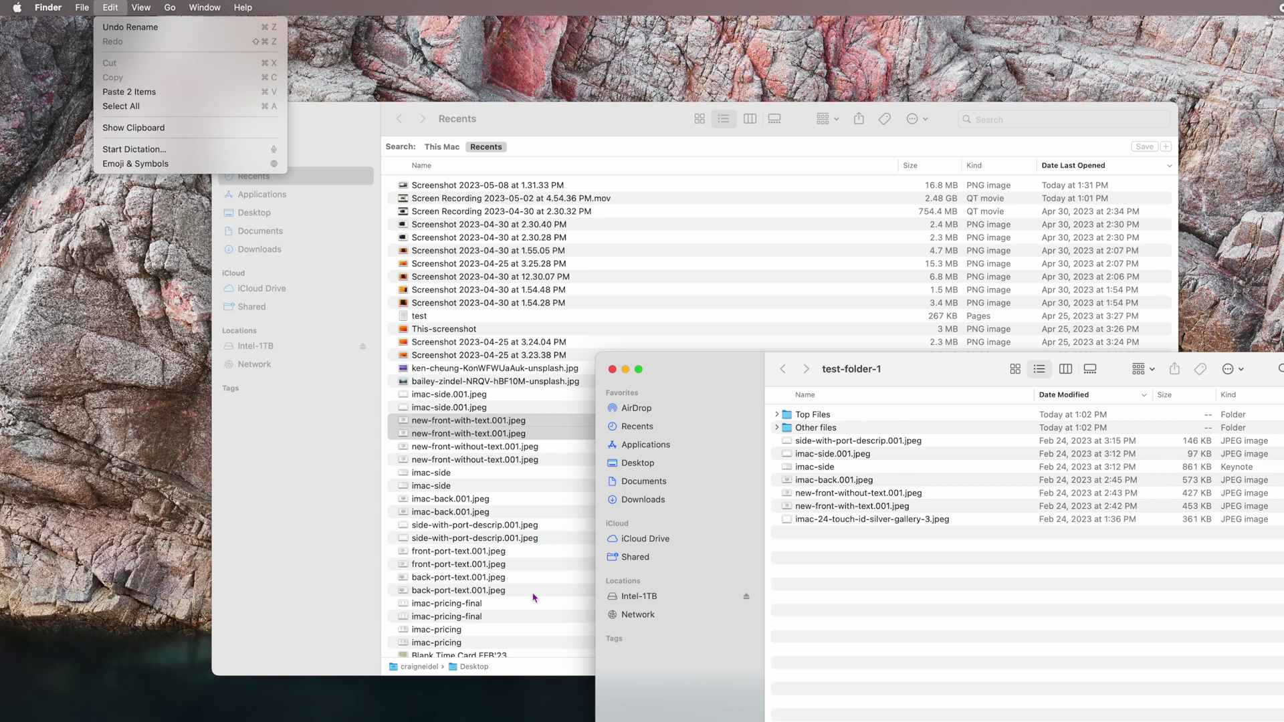
# Step: Paste the two copied images into test-folder-1 with 'Paste 2 Items' from the right-click menu
pyautogui.press('Escape')
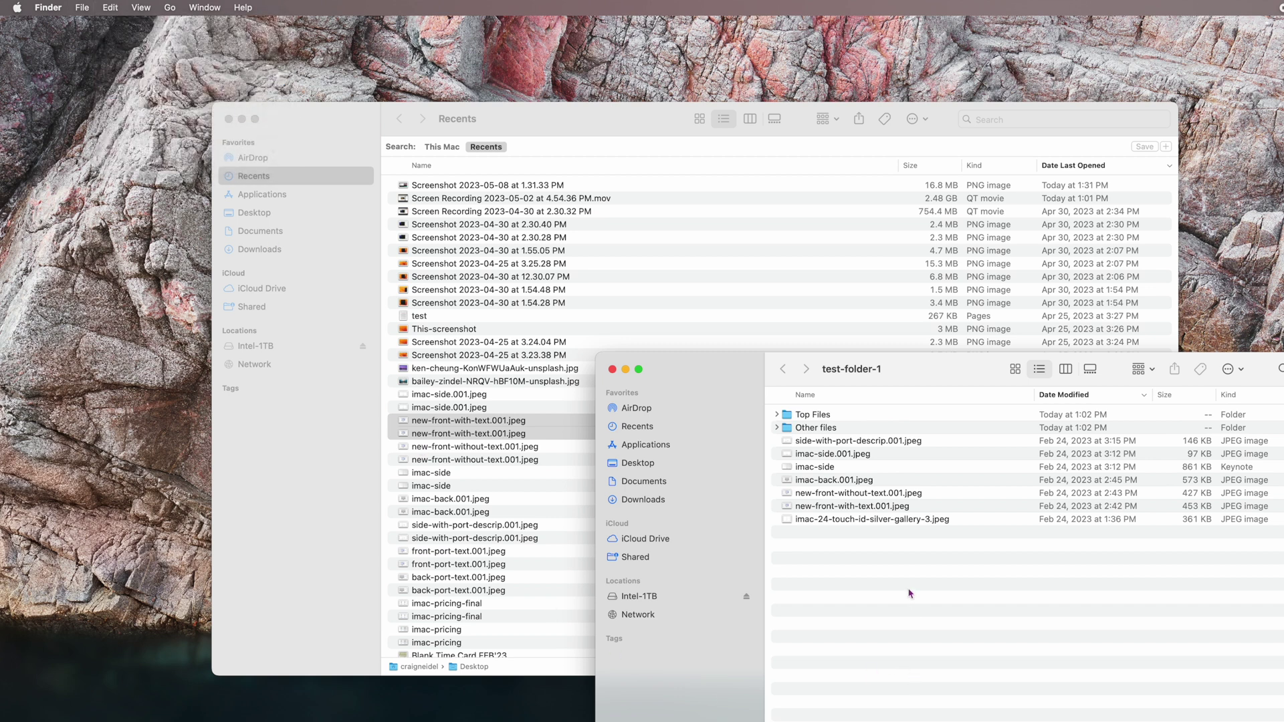
pyautogui.rightClick(916, 582)
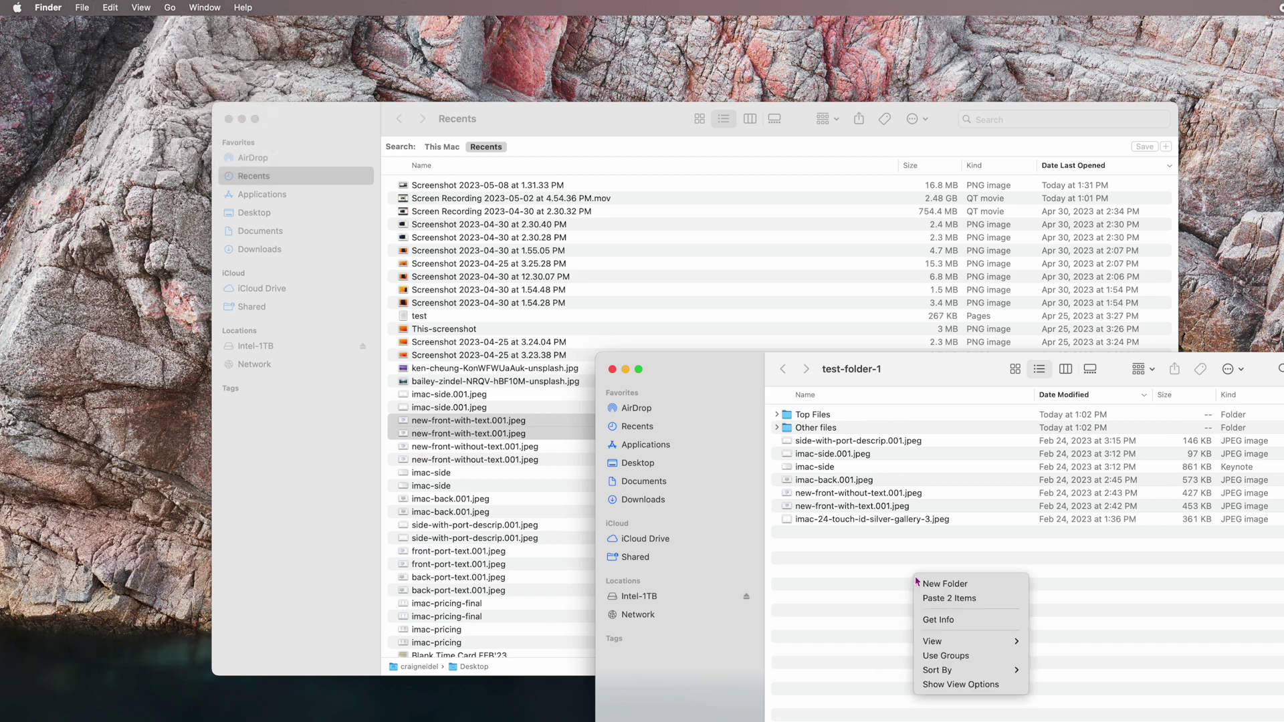
pyautogui.click(964, 599)
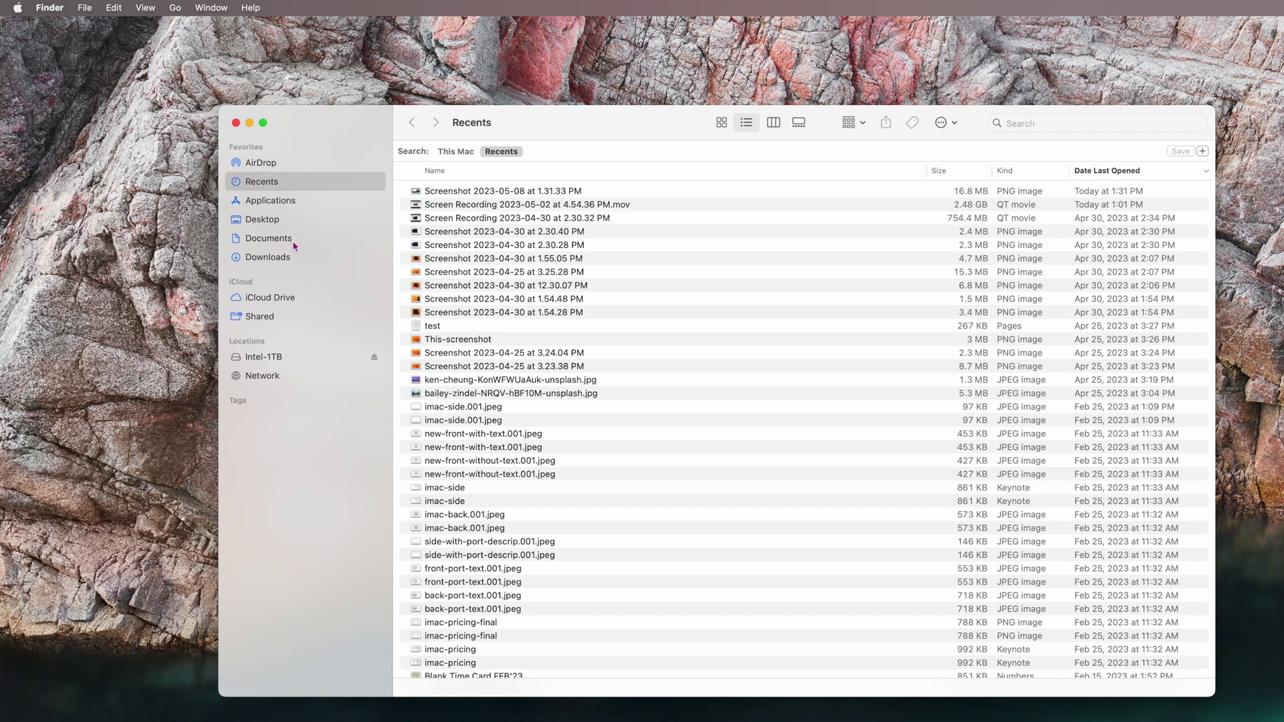
# Step: In Finder Settings' General pane, set 'New Finder windows show' to Documents, then close Settings
pyautogui.moveTo(308, 123); pyautogui.dragTo(332, 122)
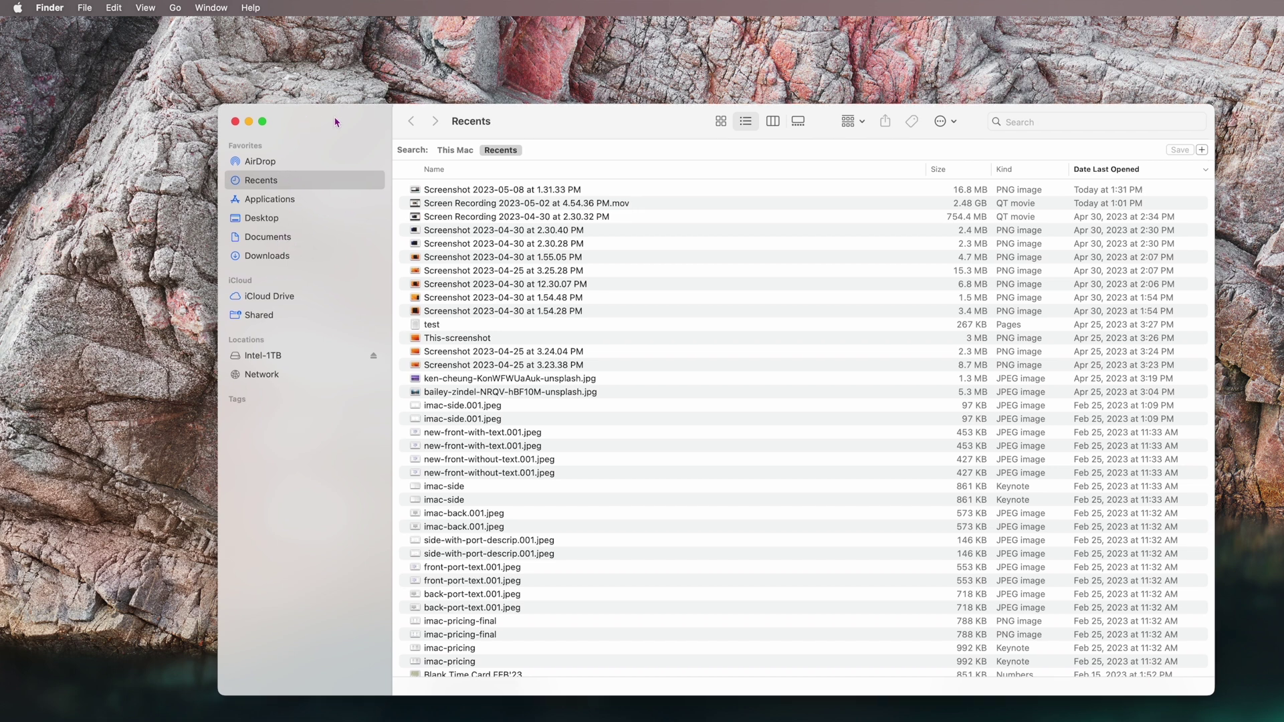
pyautogui.click(50, 8)
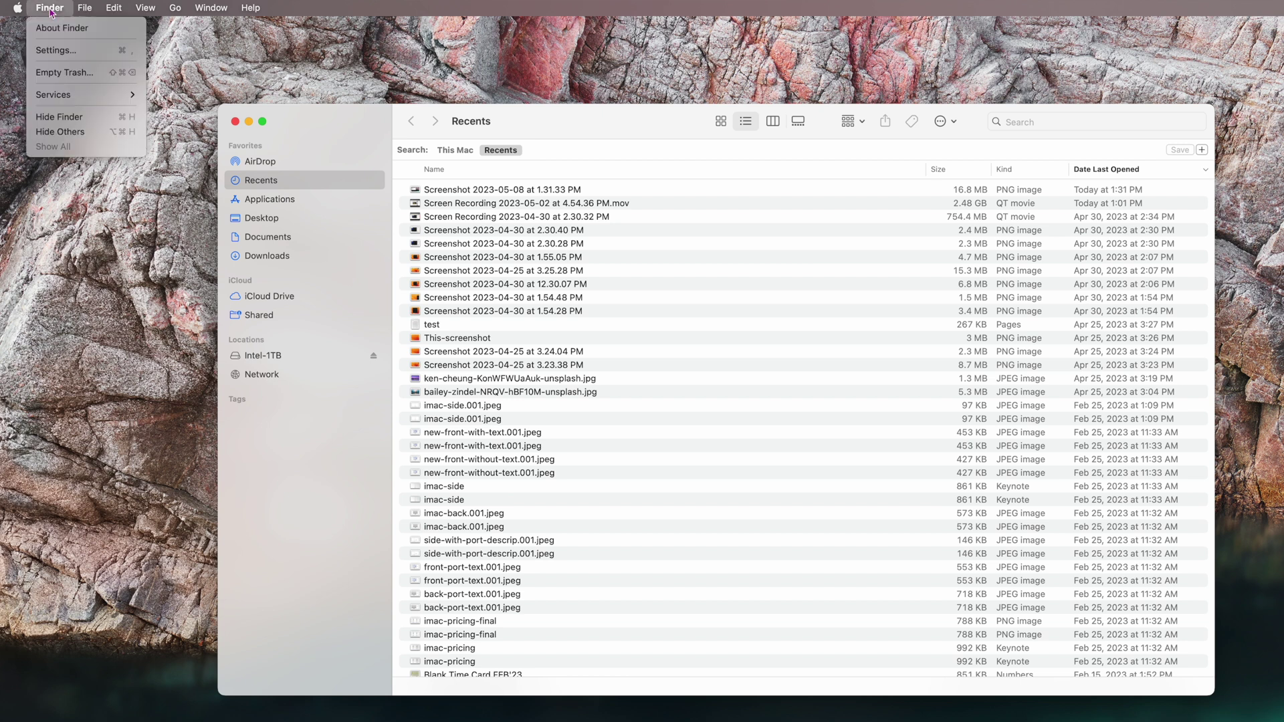
pyautogui.click(63, 52)
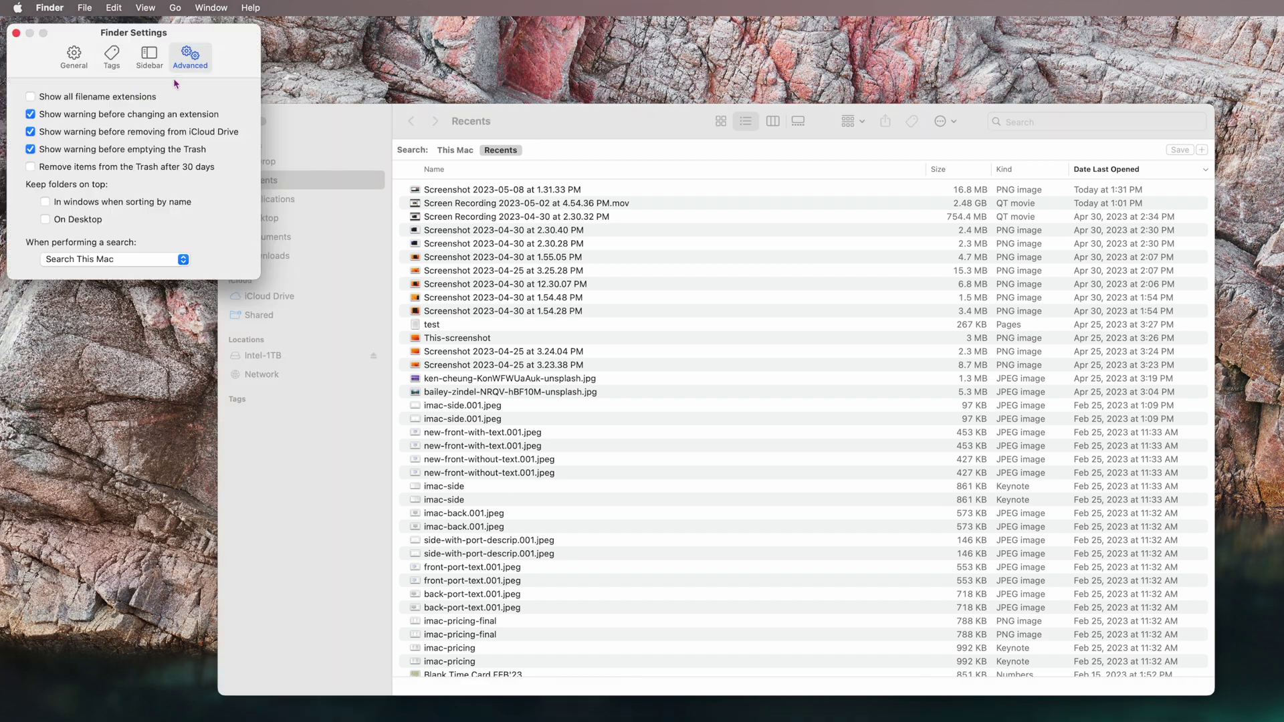
pyautogui.click(83, 57)
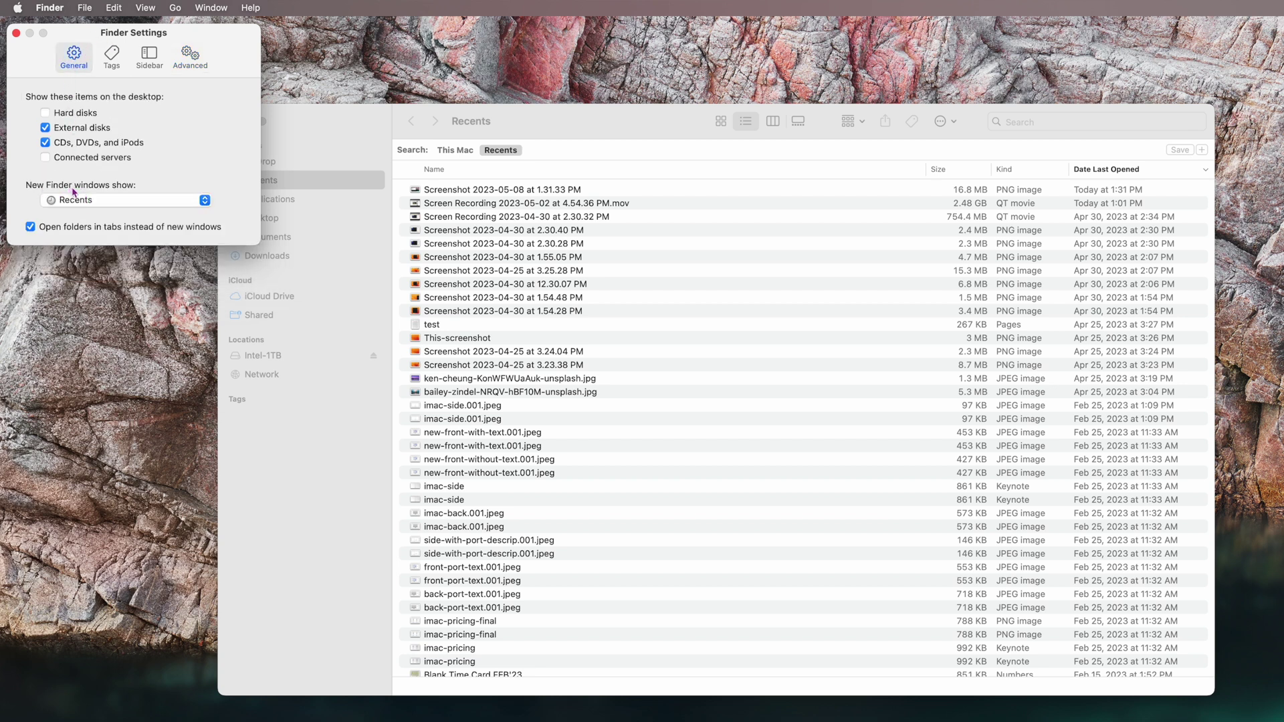
pyautogui.click(104, 202)
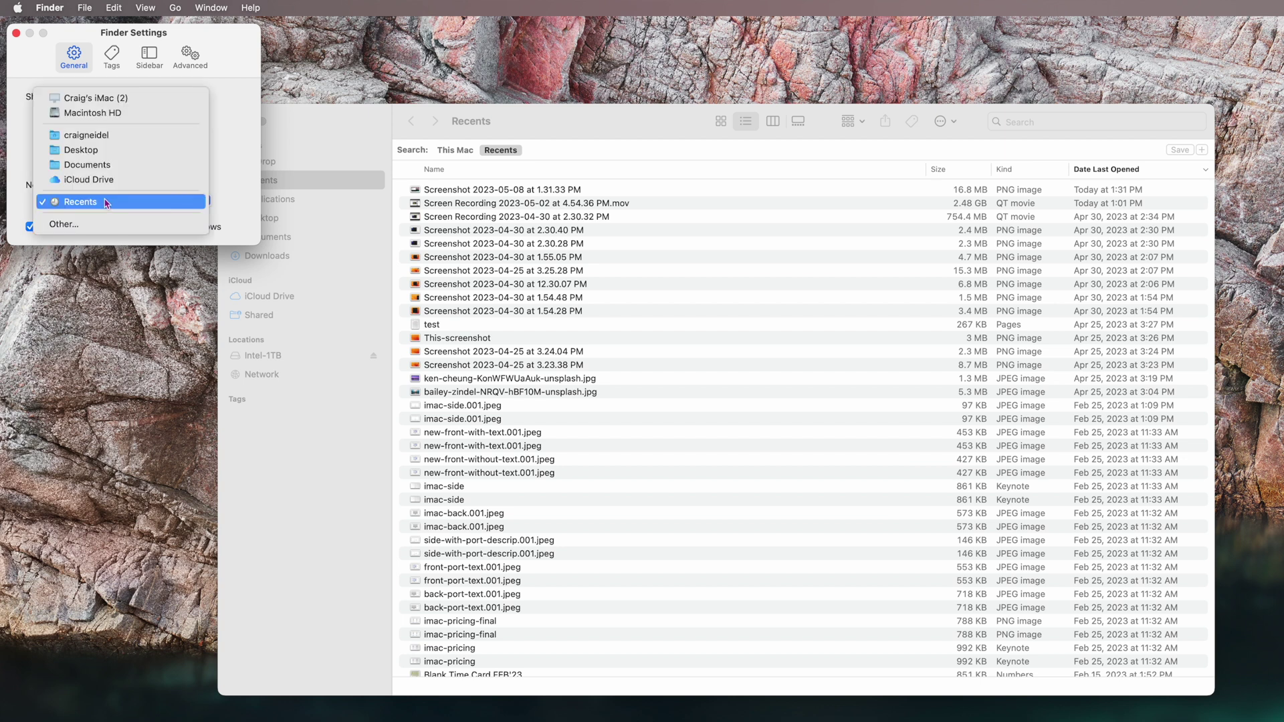
pyautogui.click(93, 168)
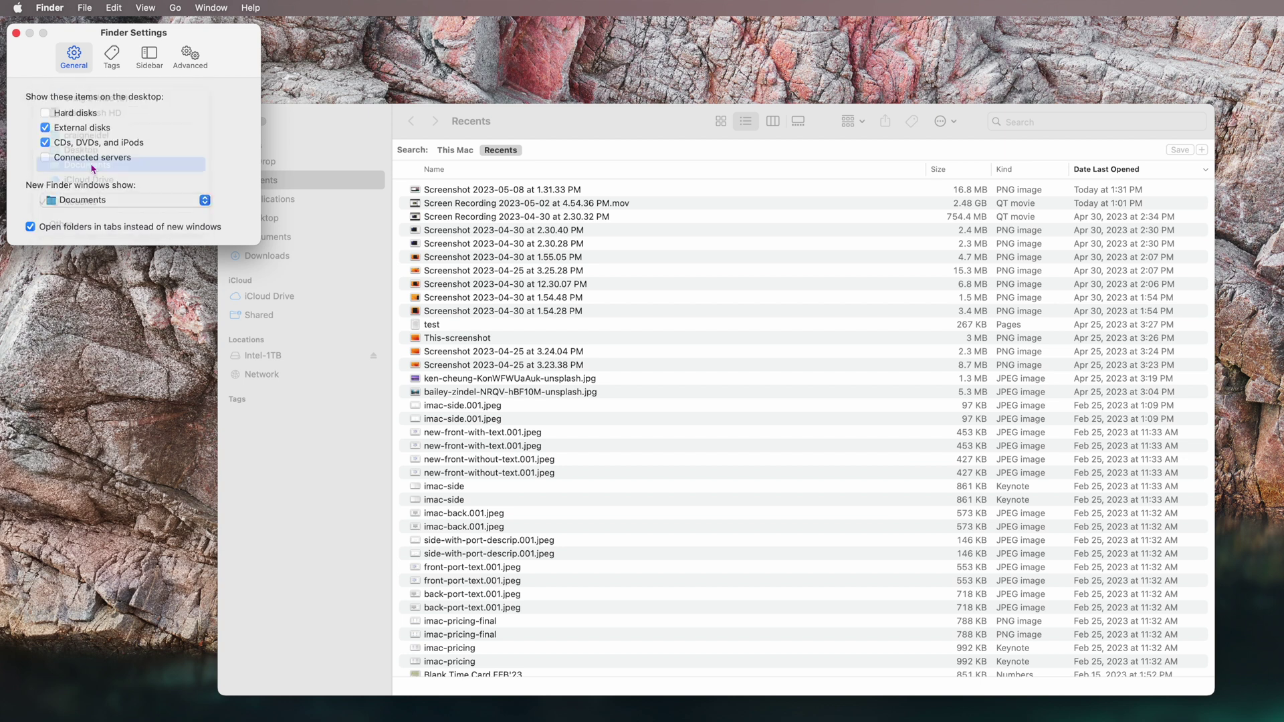
pyautogui.click(16, 33)
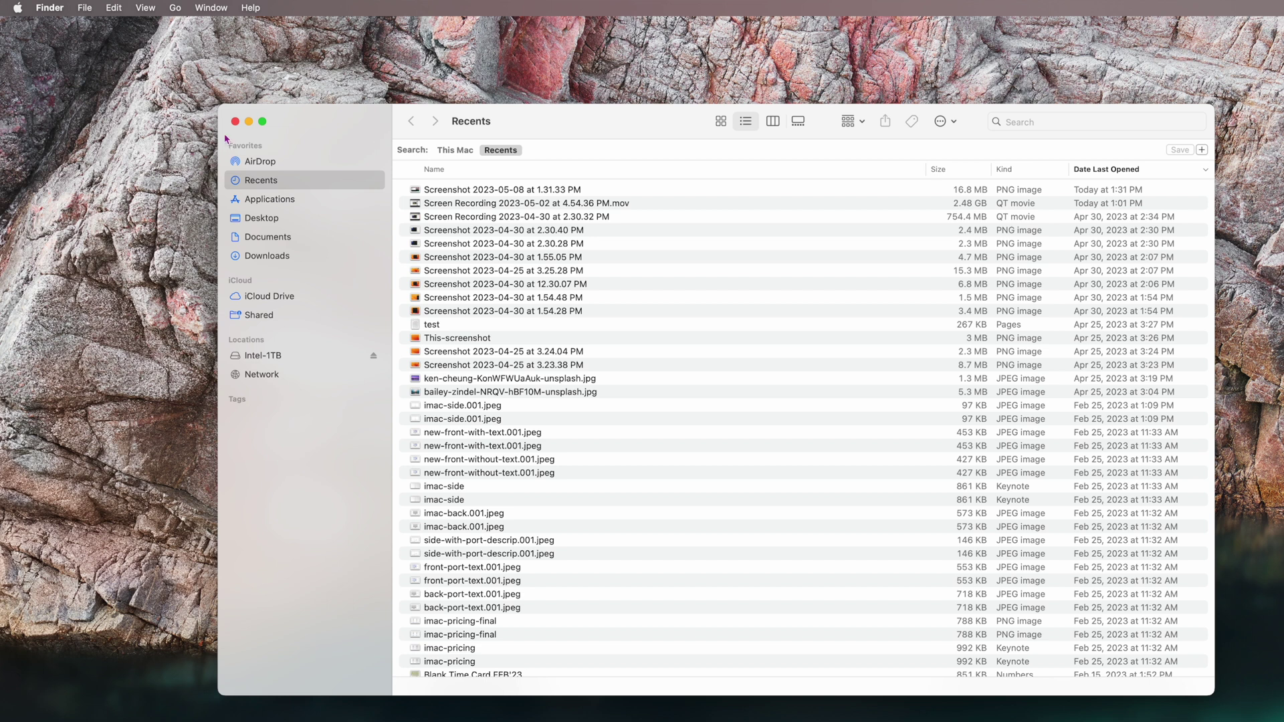